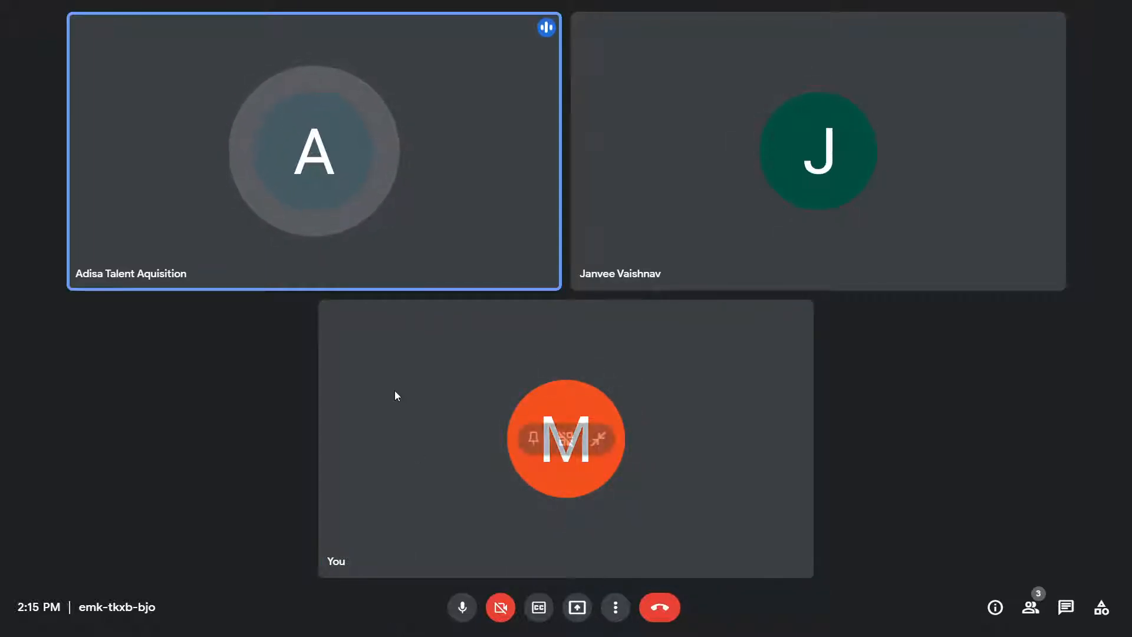
Exit the full-screen meeting, minimize the browser and the AWS folder window, and return to the meeting
{"action": "left_click", "coordinate": [563, 52]}
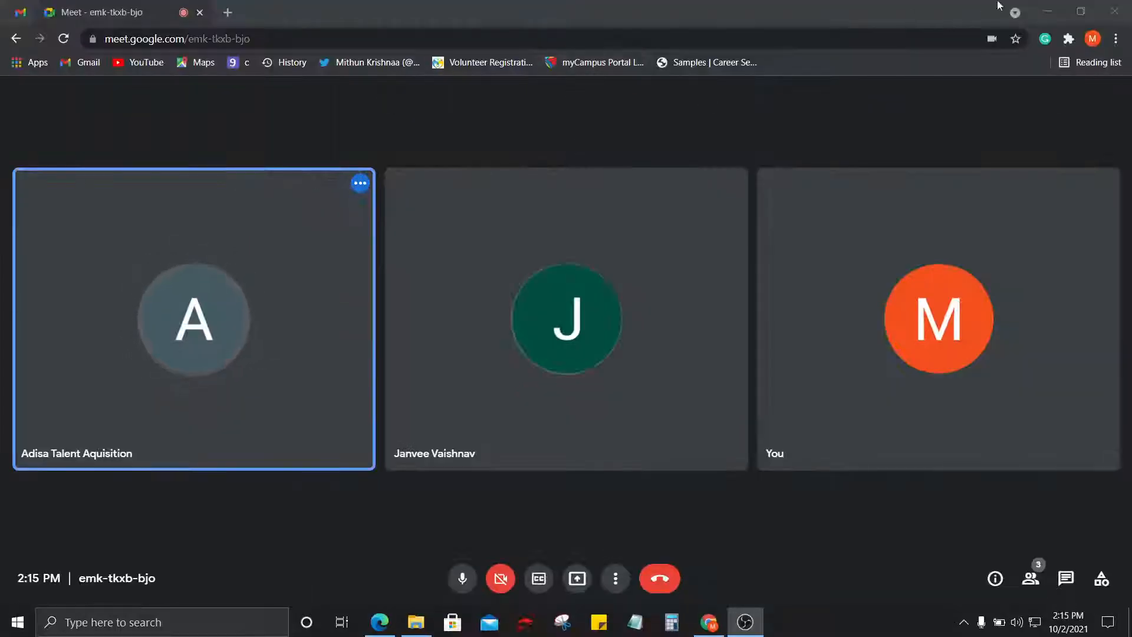
{"action": "left_click", "coordinate": [1040, 12]}
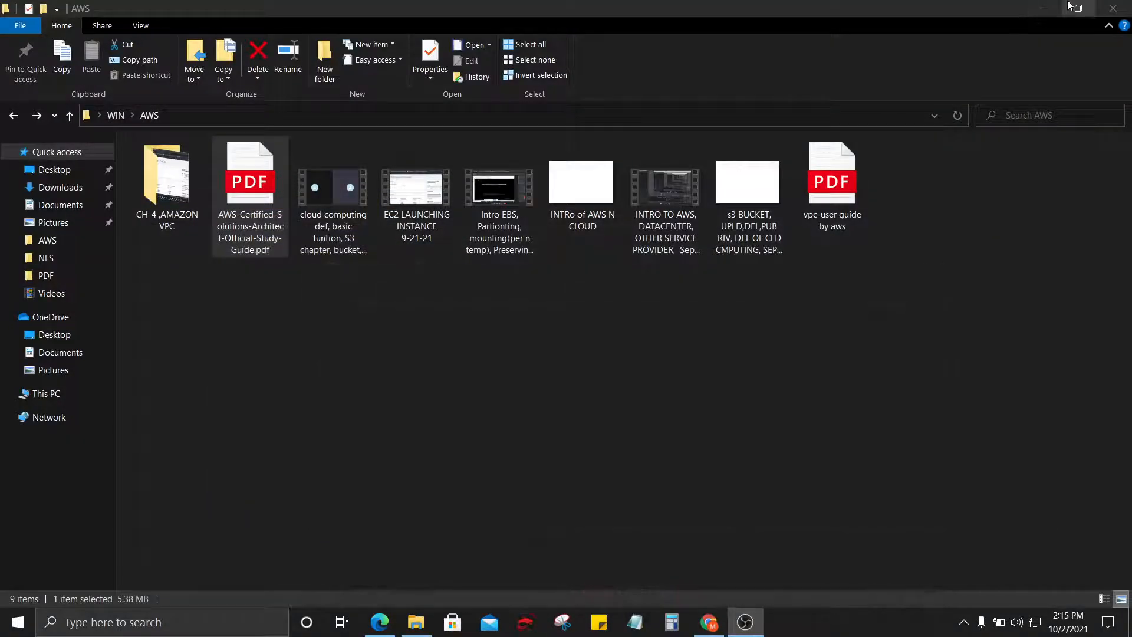
{"action": "left_click", "coordinate": [1043, 8]}
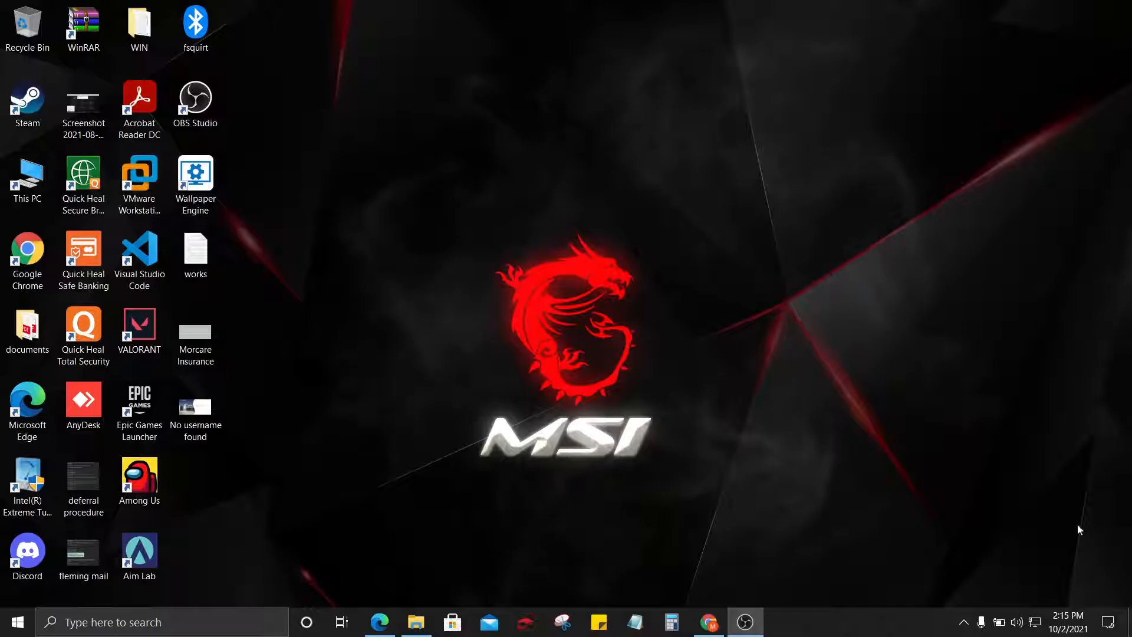
{"action": "left_click", "coordinate": [708, 622]}
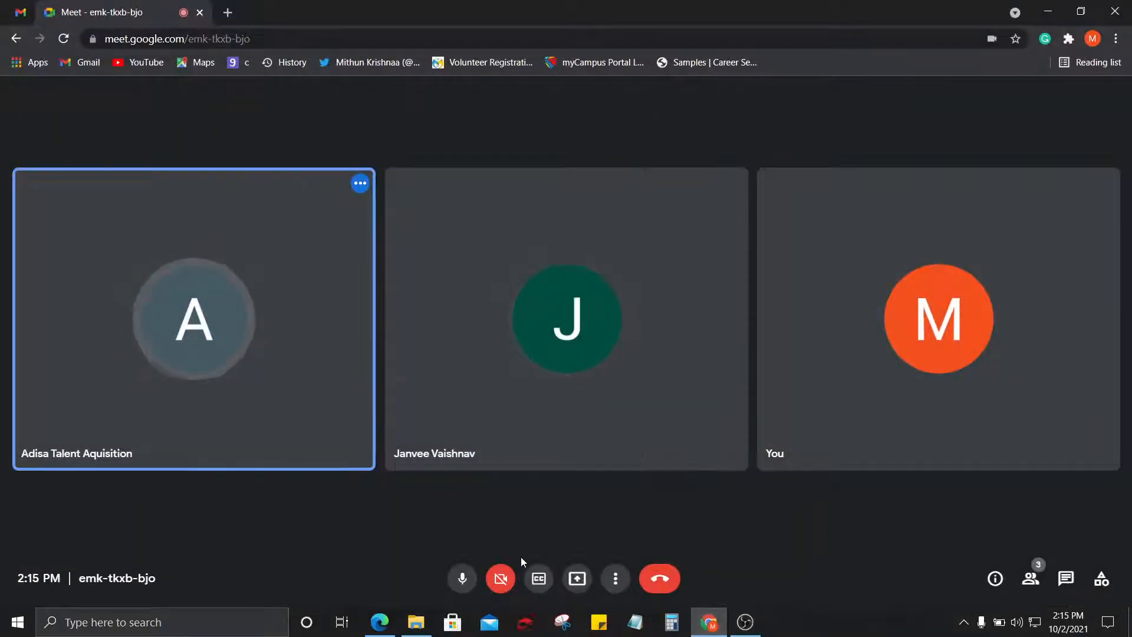
{"action": "left_click", "coordinate": [571, 589]}
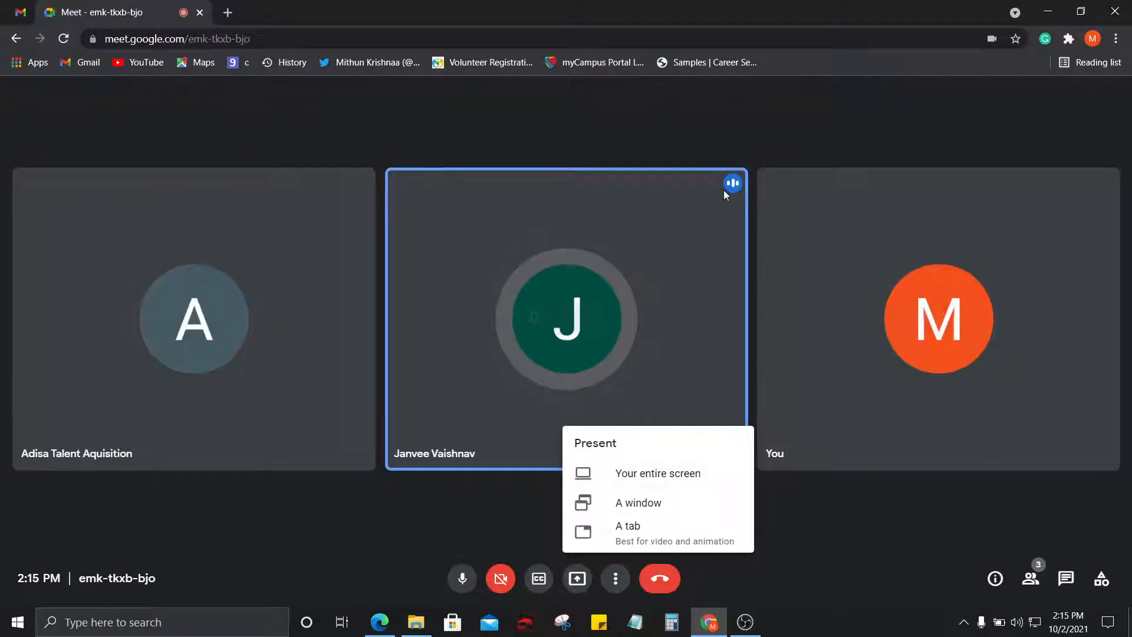
{"action": "double_click", "coordinate": [738, 329]}
{"action": "double_click", "coordinate": [738, 329]}
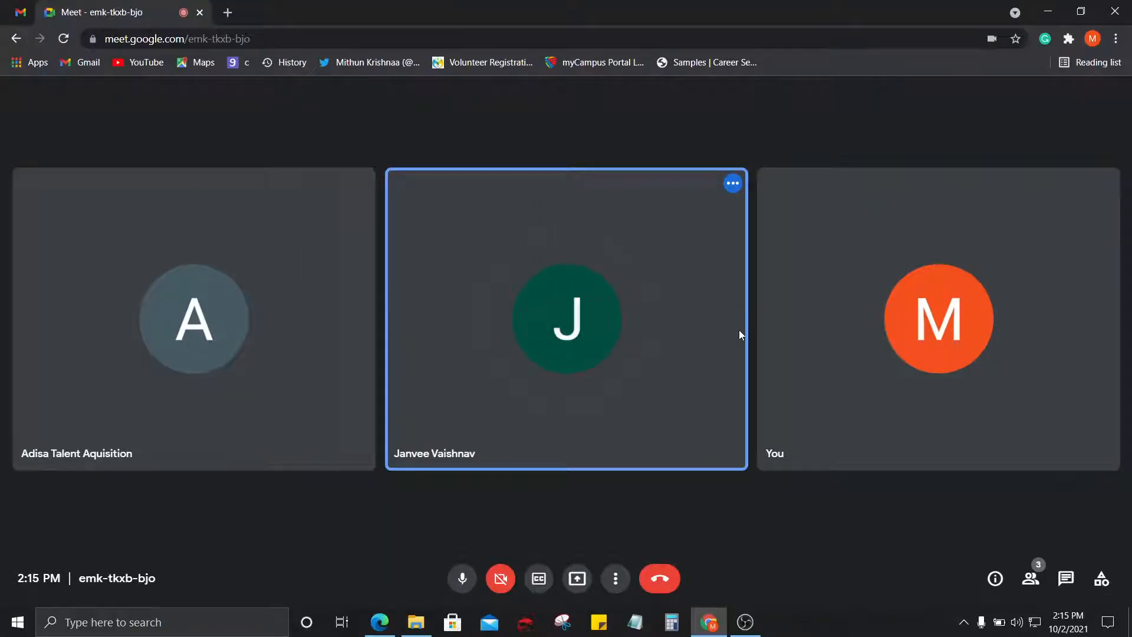
{"action": "double_click", "coordinate": [738, 332]}
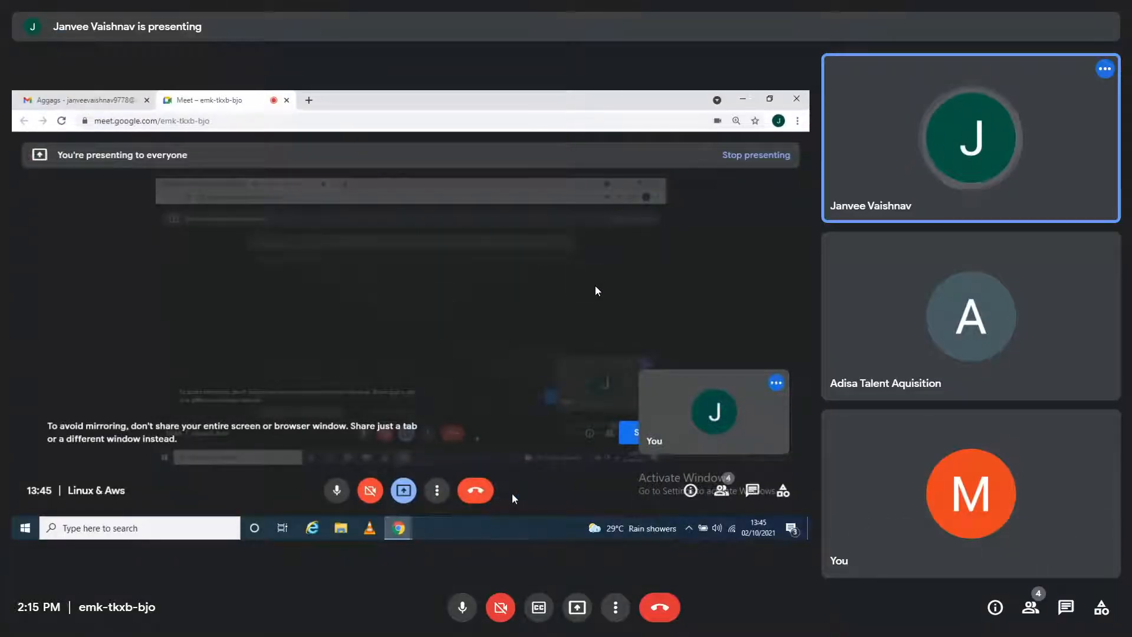
{"action": "mouse_move", "coordinate": [507, 350]}
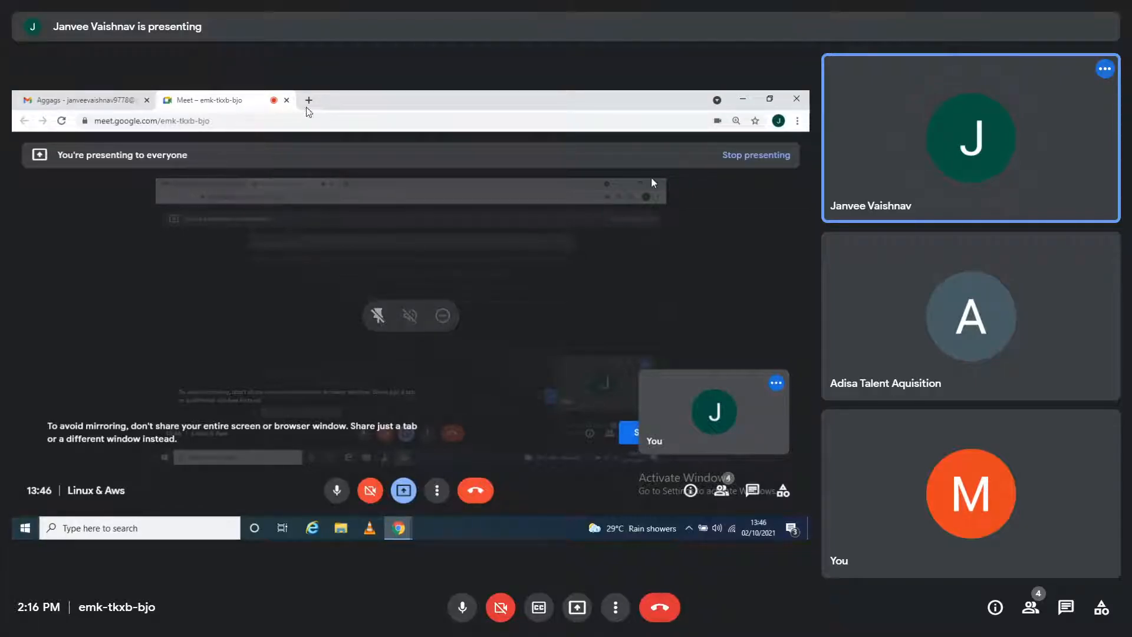
{"action": "key", "text": "F11"}
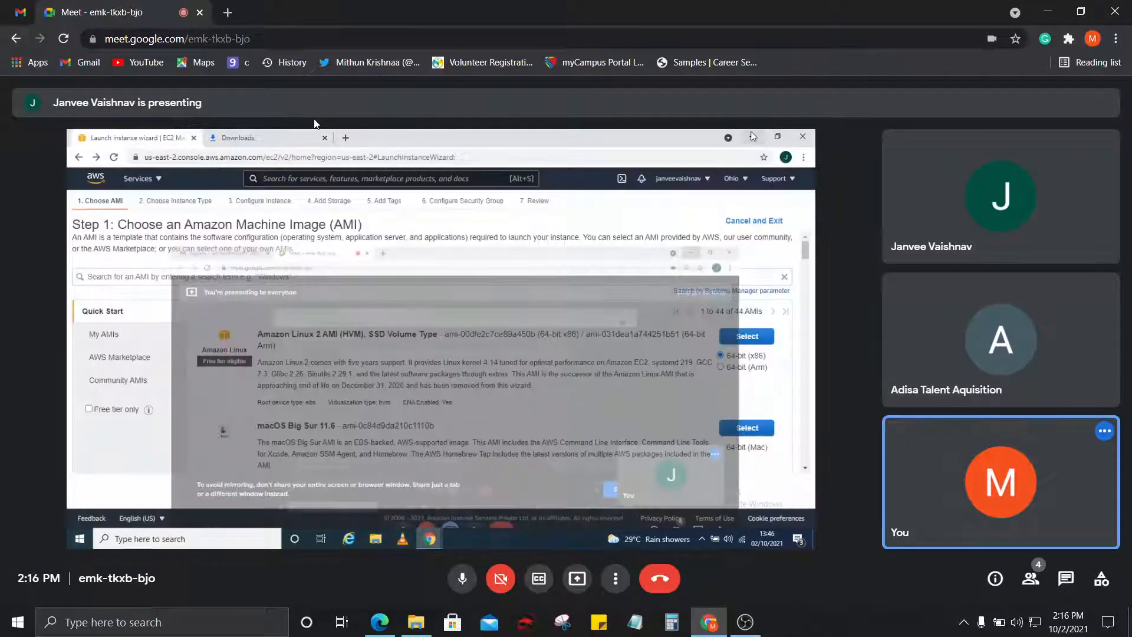
{"action": "double_click", "coordinate": [349, 140]}
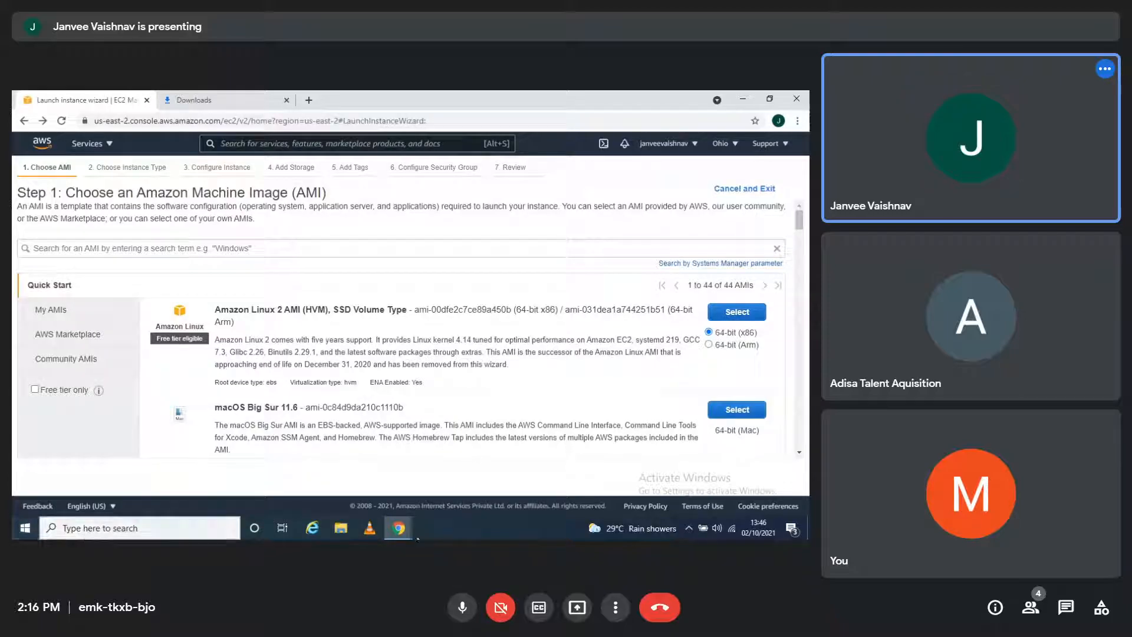
Open a new browser tab beside Downloads and enter "do" in the Google search box
{"action": "left_click", "coordinate": [305, 101]}
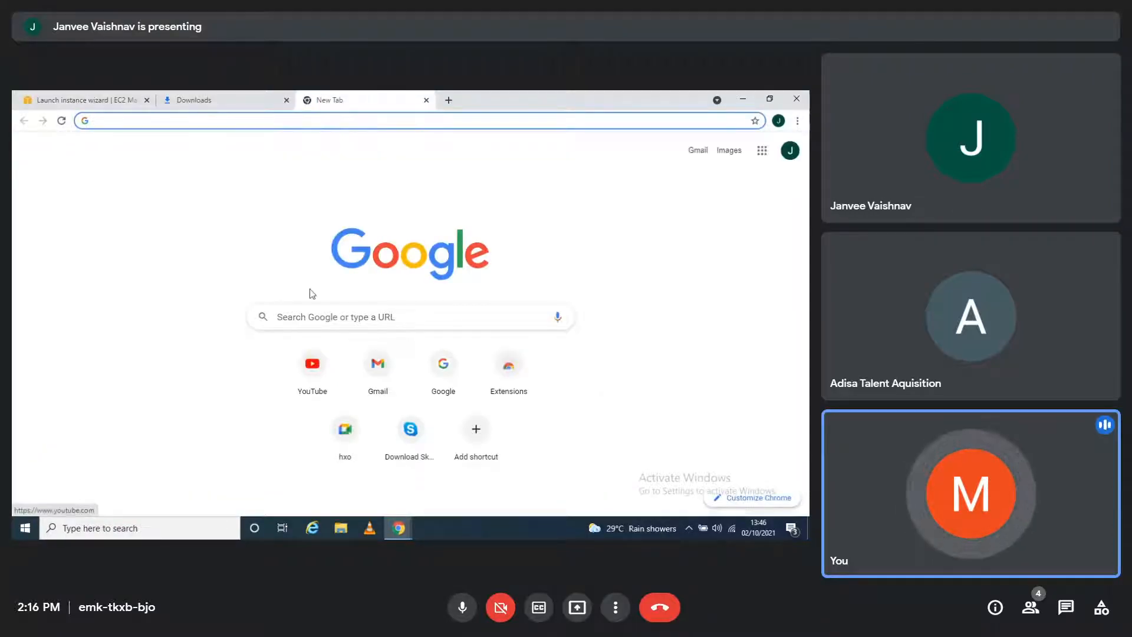
{"action": "left_click", "coordinate": [327, 313]}
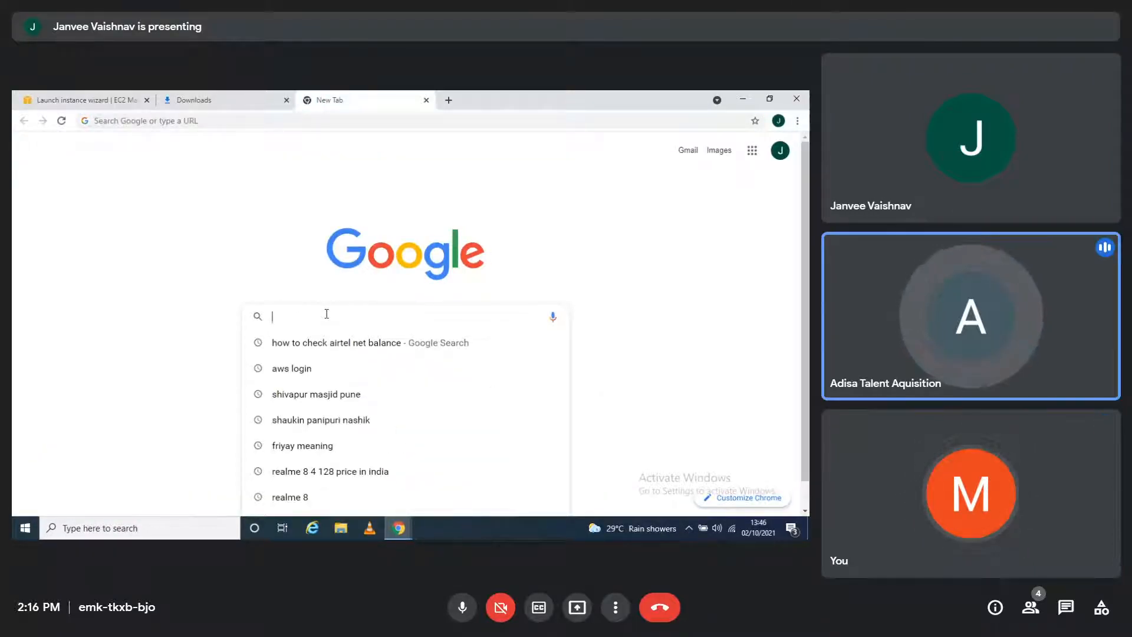
{"action": "type", "text": "do"}
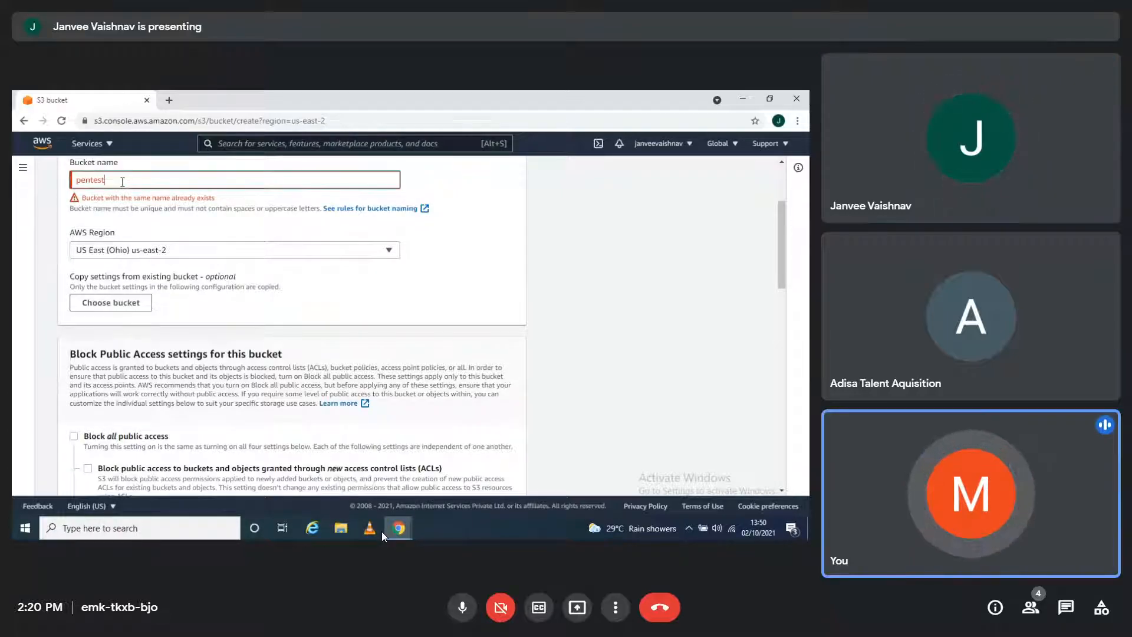
Set the name of the new S3 bucket to pentest1234
{"action": "type", "text": "1234"}
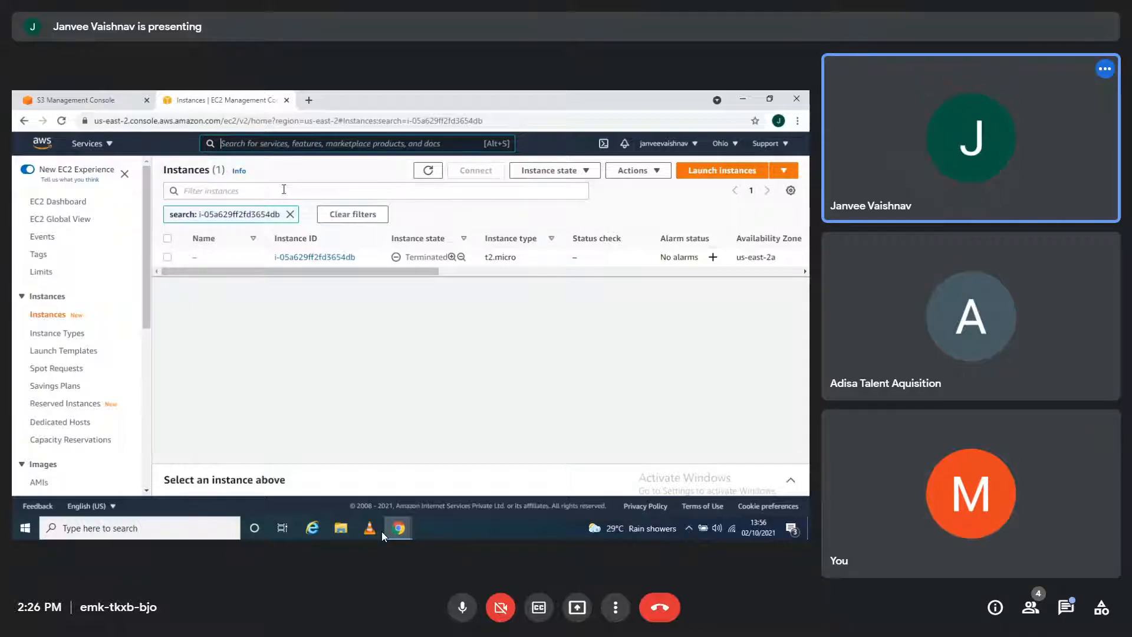
Mute the meeting microphone and look through the files in the Downloads folder
{"action": "left_click", "coordinate": [463, 607]}
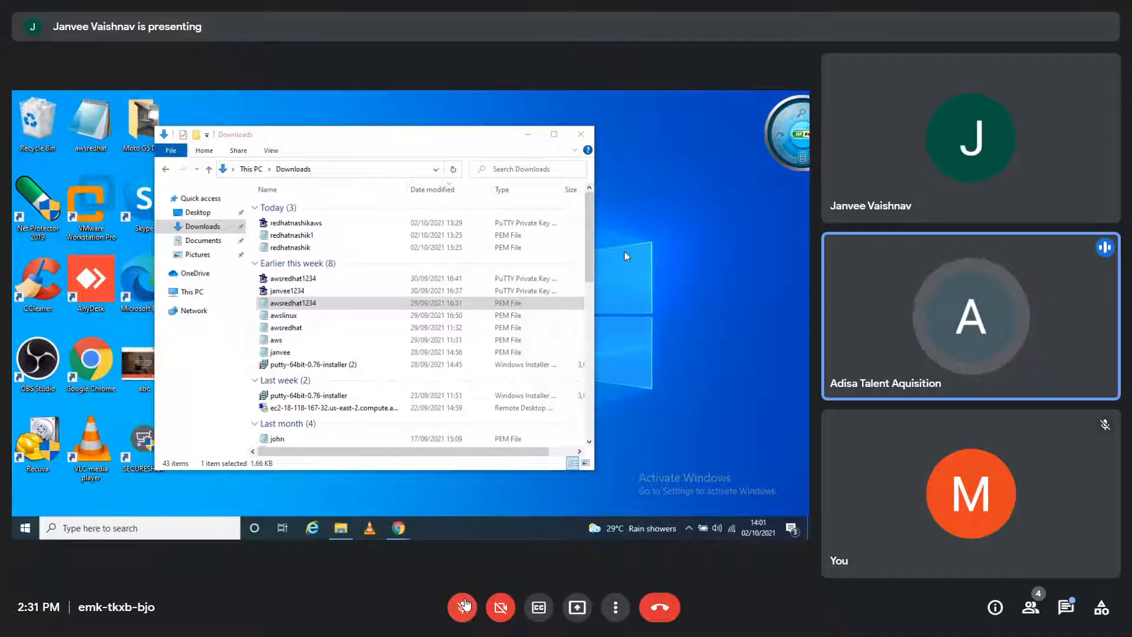
{"action": "left_click", "coordinate": [587, 309]}
{"action": "scroll", "coordinate": [587, 313], "scroll_direction": "down", "scroll_amount": 10}
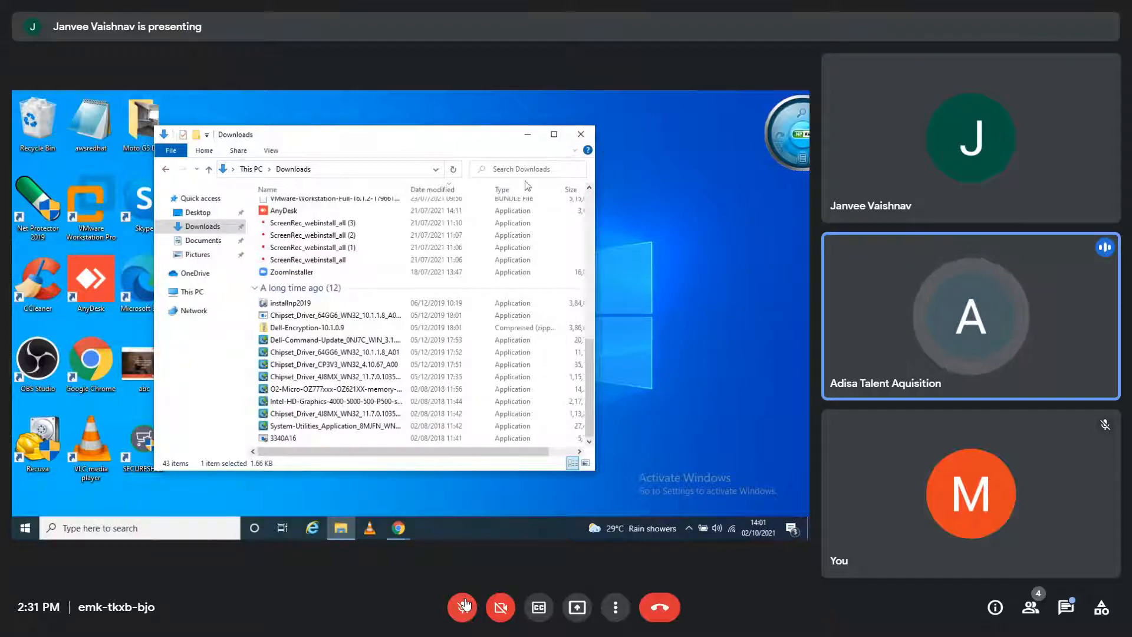
{"action": "left_click", "coordinate": [744, 232]}
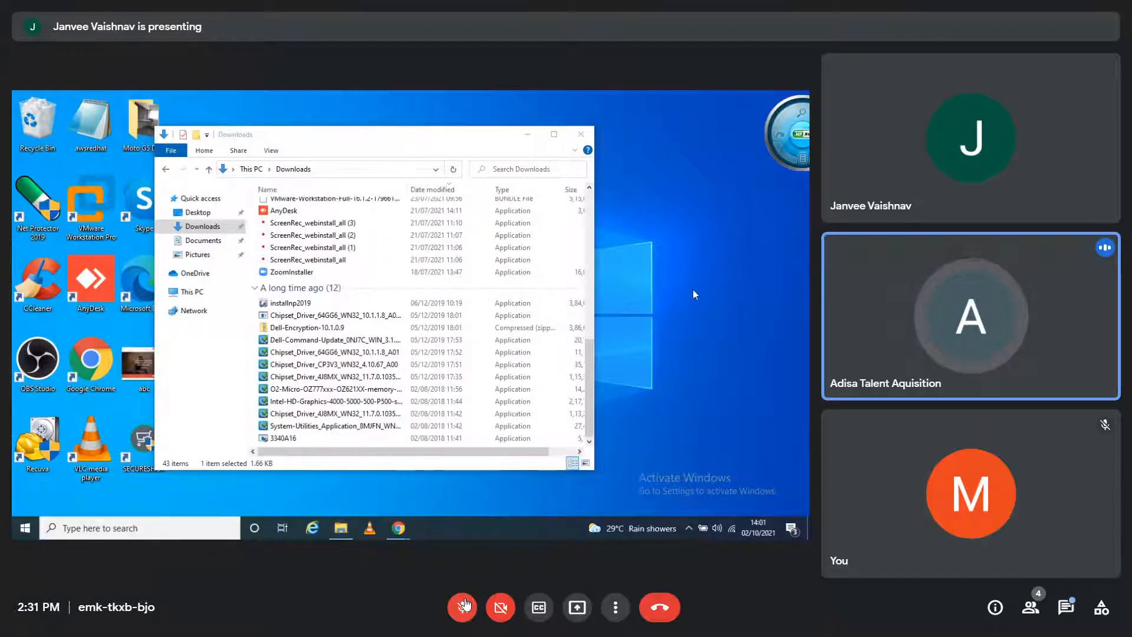
{"action": "left_click", "coordinate": [592, 325]}
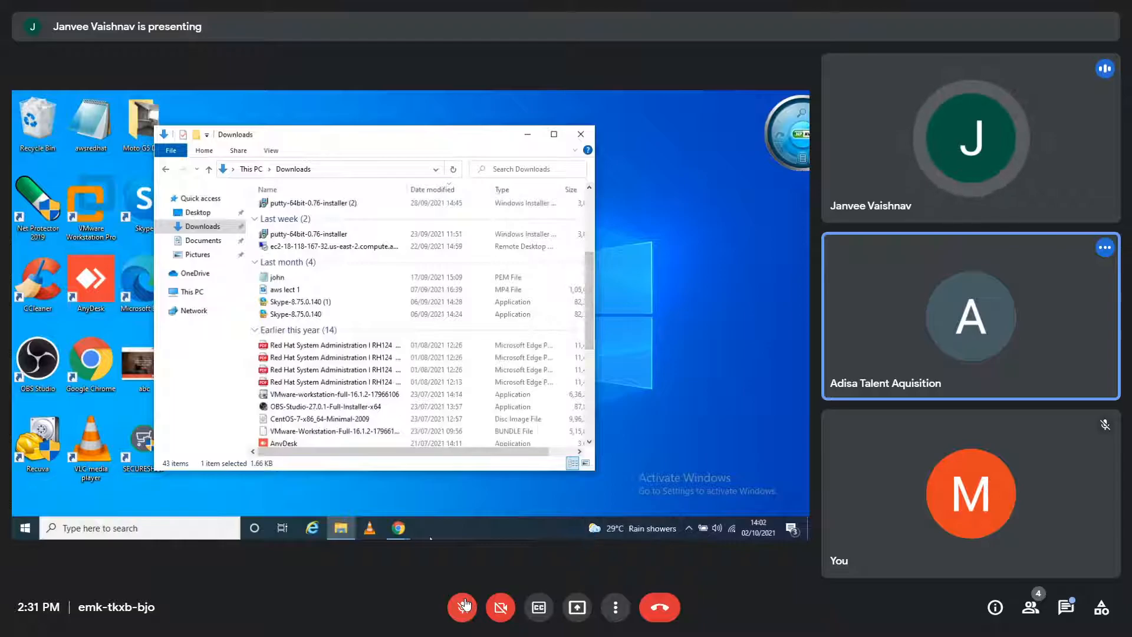
Bring the EC2 Instances window forward, search the AWS services for s3 and open S3
{"action": "mouse_move", "coordinate": [399, 528]}
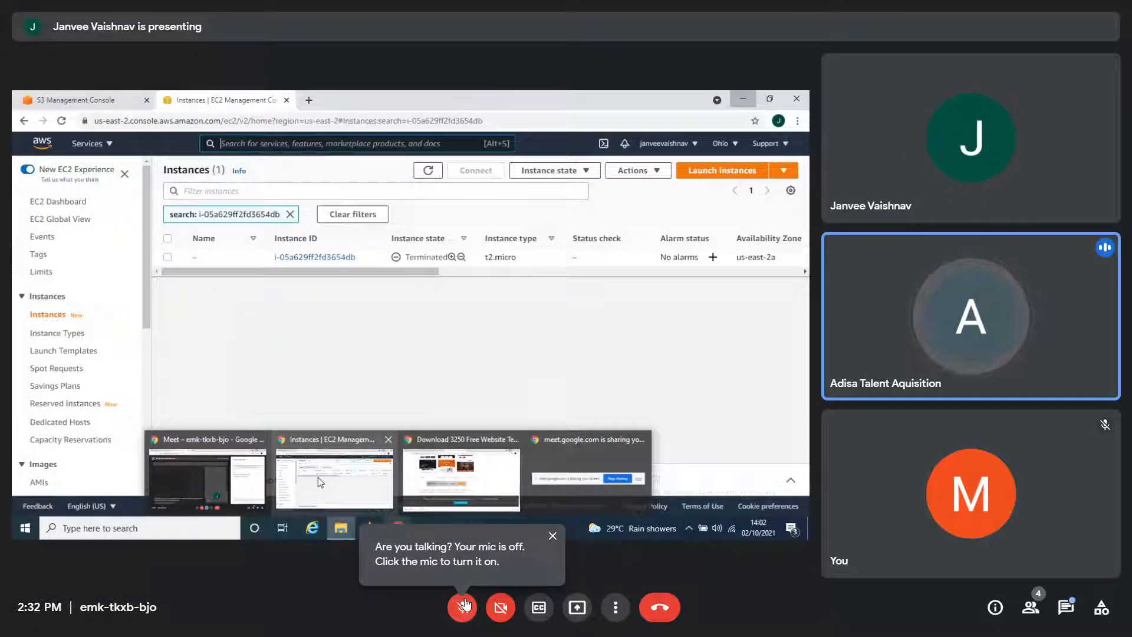
{"action": "left_click", "coordinate": [318, 477]}
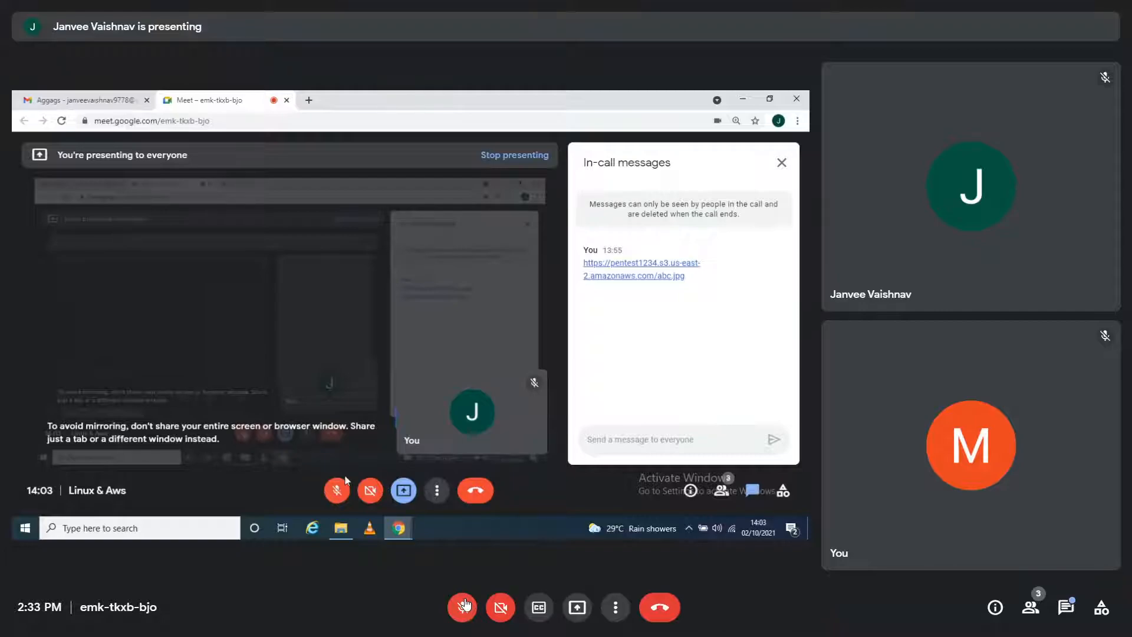
{"action": "mouse_move", "coordinate": [402, 526]}
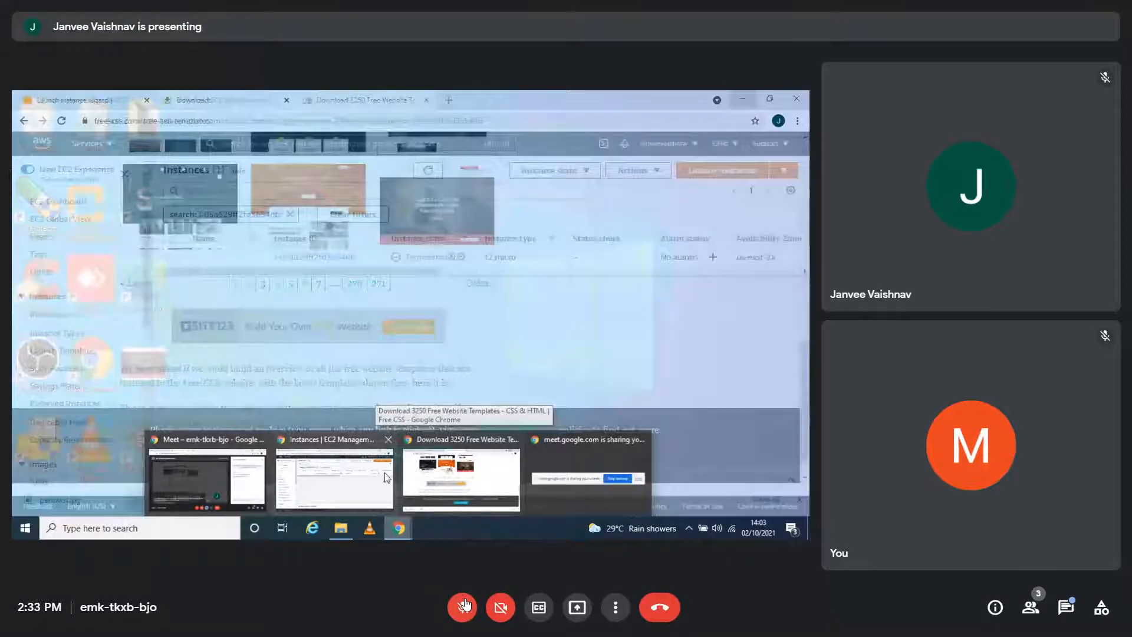
{"action": "left_click", "coordinate": [384, 473]}
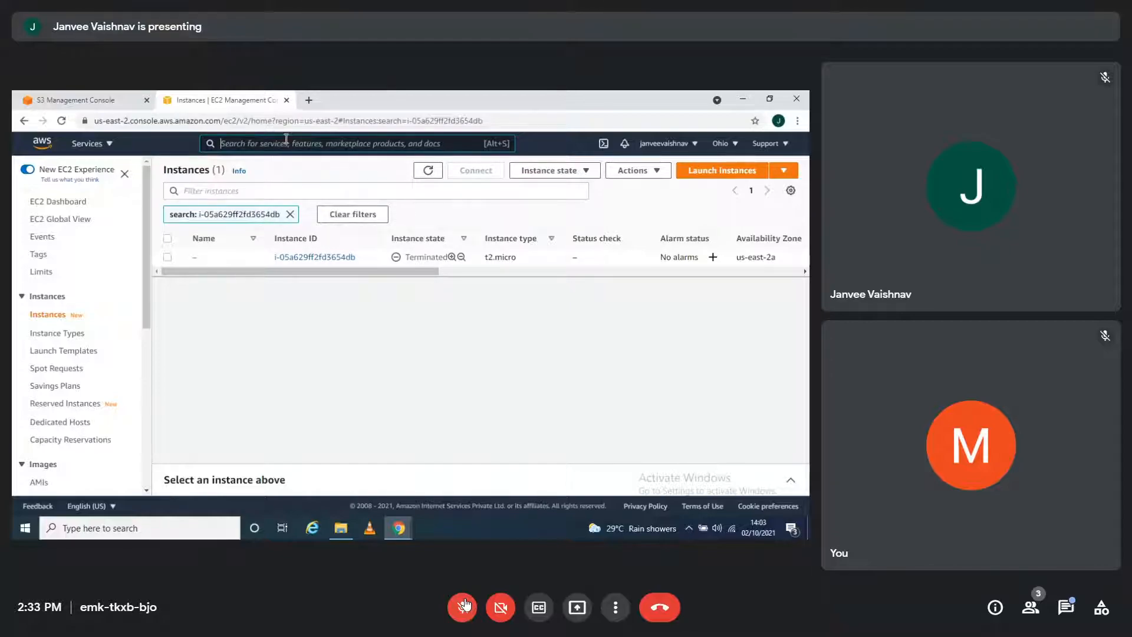
{"action": "type", "text": "s3"}
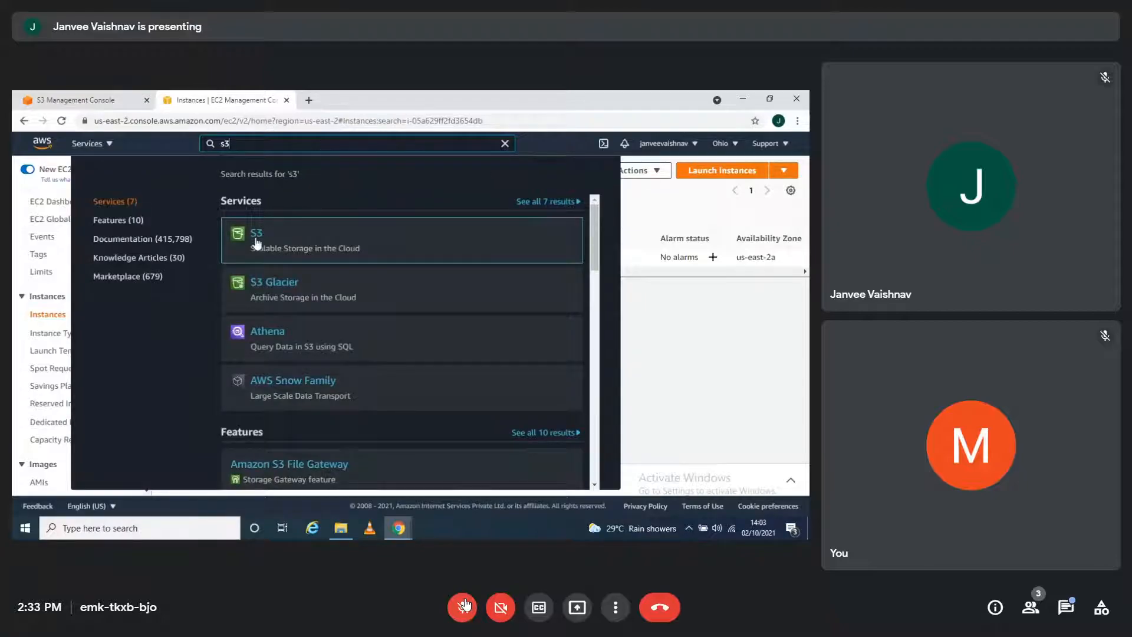
{"action": "left_click", "coordinate": [257, 243]}
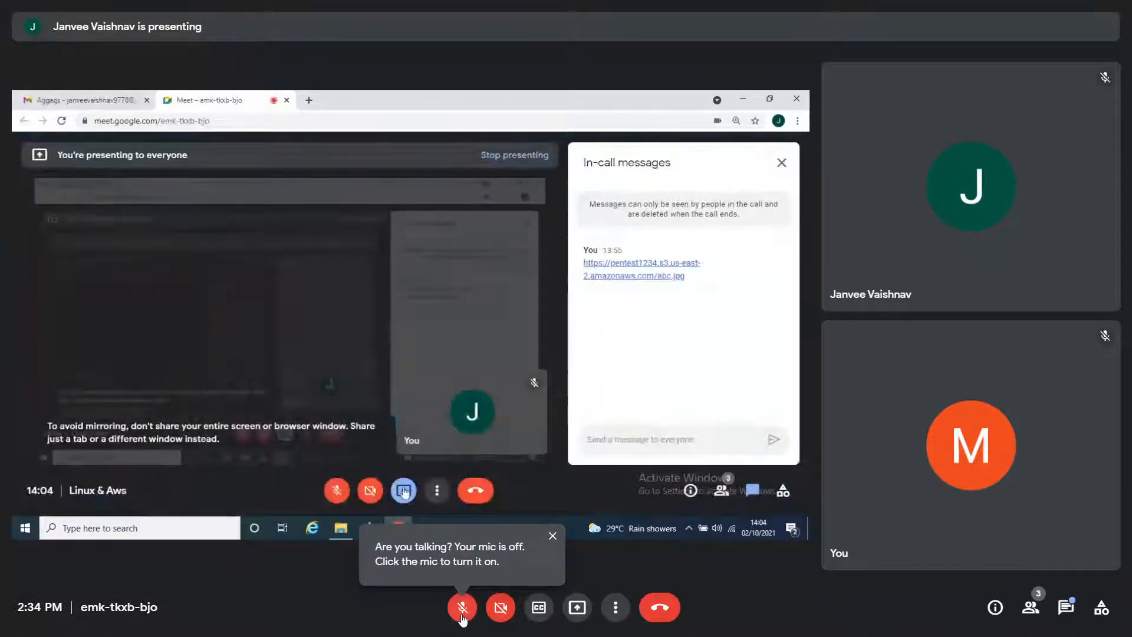
Unmute the meeting microphone and check the system notifications and quick settings
{"action": "left_click", "coordinate": [462, 613]}
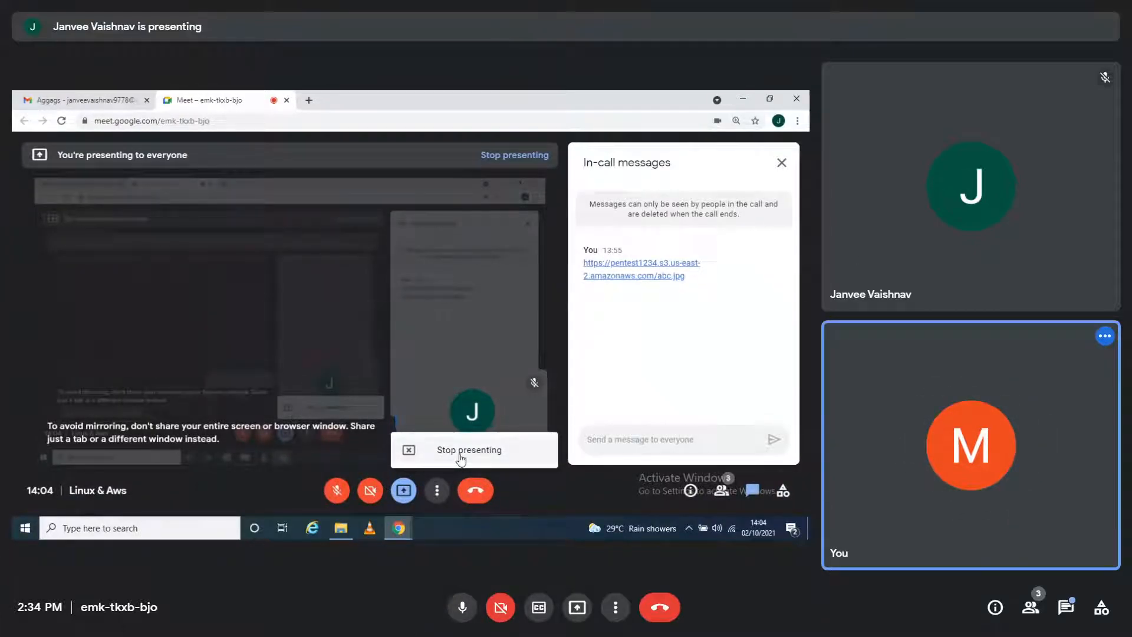
{"action": "key", "text": "super"}
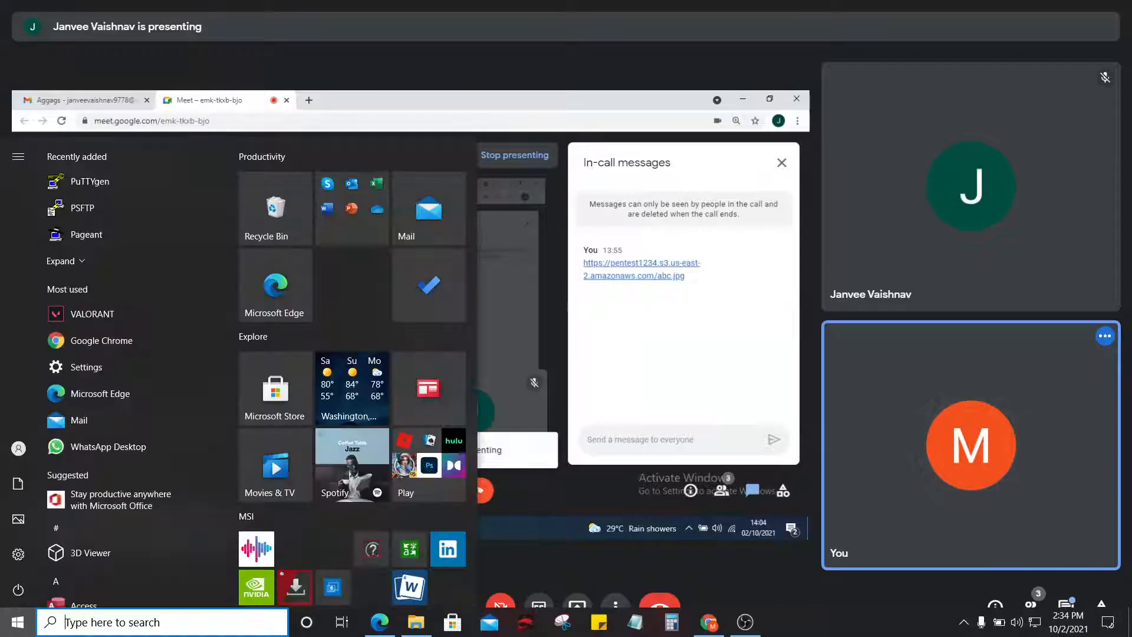
{"action": "left_click", "coordinate": [1108, 622]}
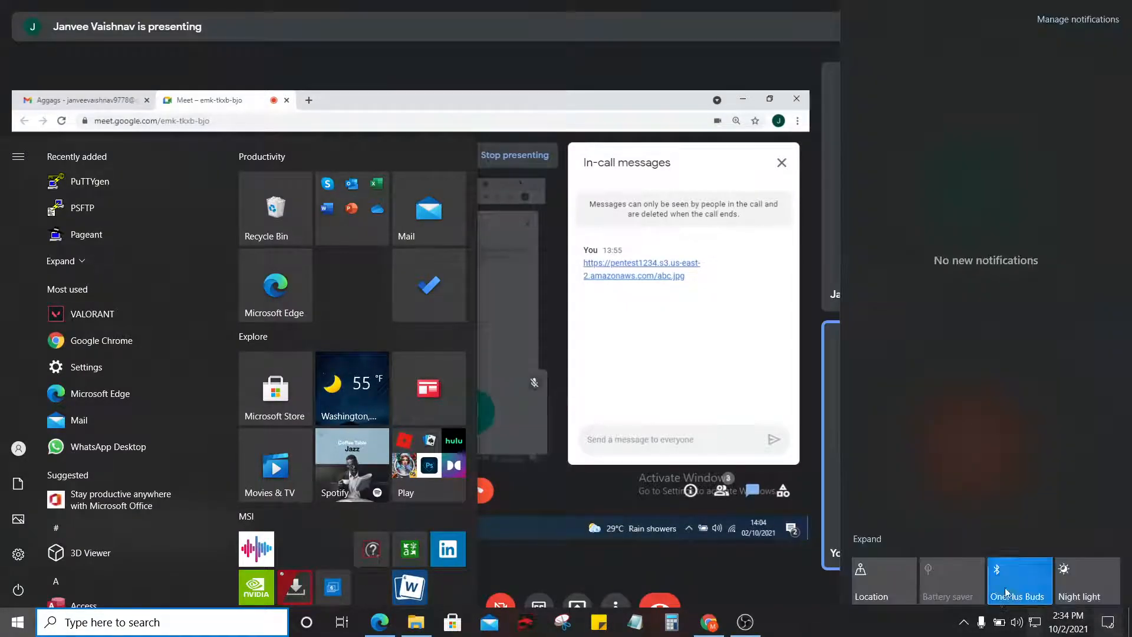
{"action": "left_click", "coordinate": [726, 295]}
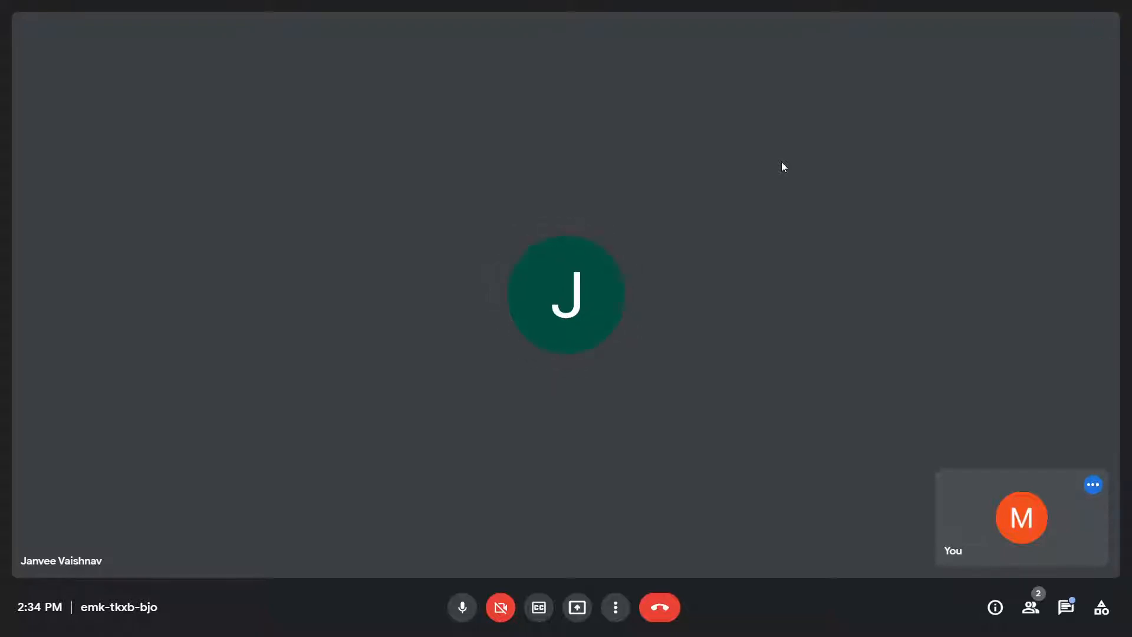
Check the meeting's participant list and its in-call messages
{"action": "mouse_move", "coordinate": [1101, 555]}
{"action": "left_click", "coordinate": [1032, 608]}
{"action": "left_click", "coordinate": [1032, 608]}
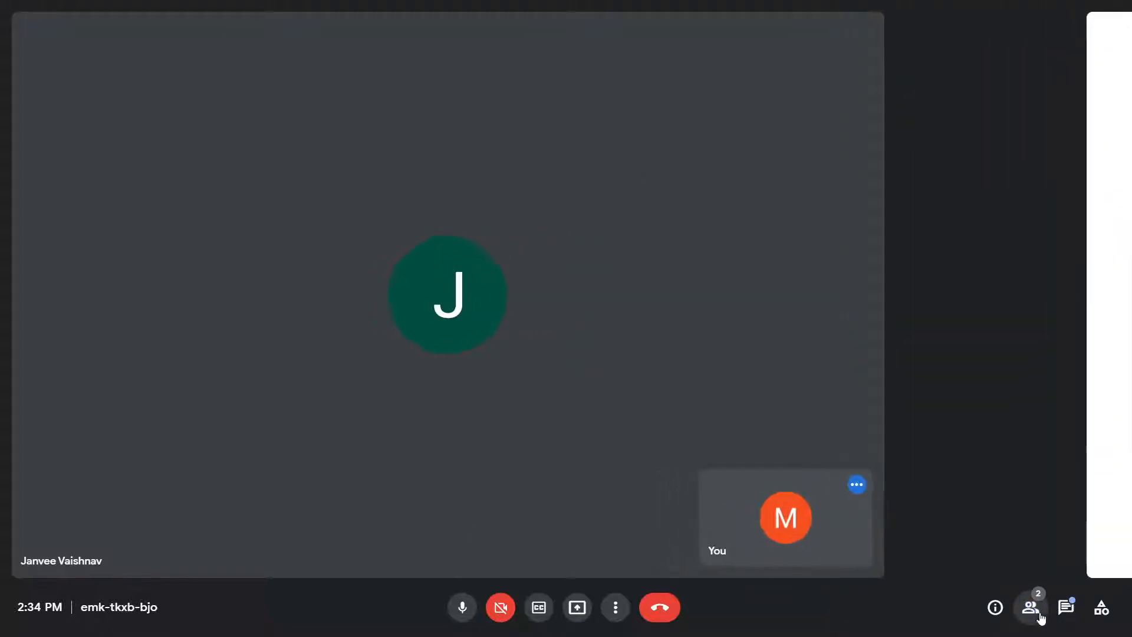
{"action": "left_click", "coordinate": [1065, 607]}
{"action": "left_click", "coordinate": [1066, 607]}
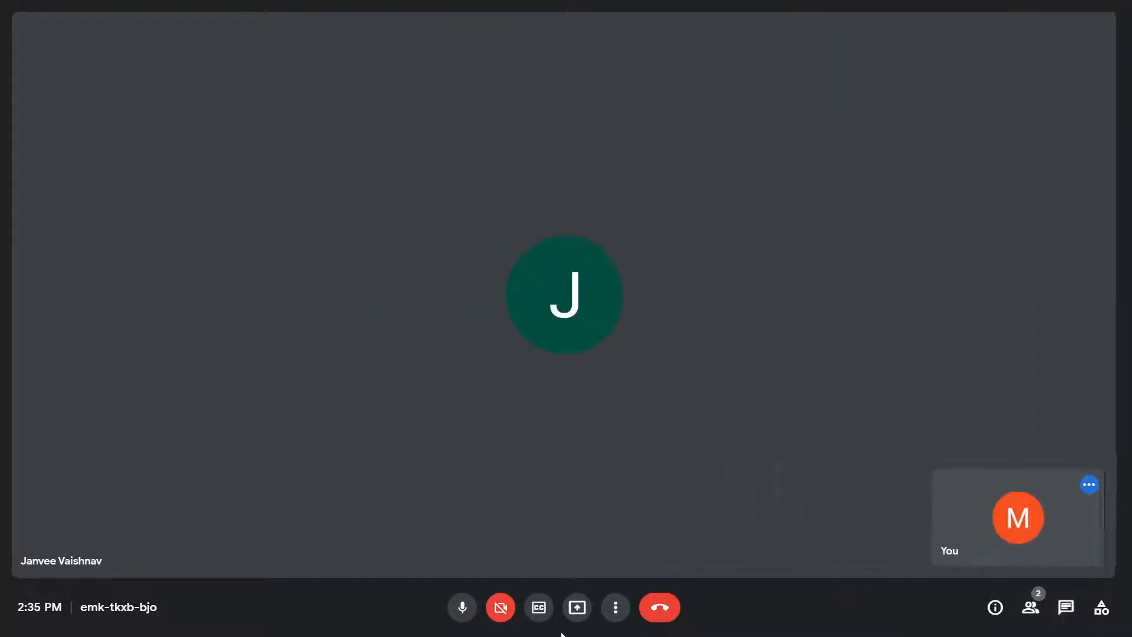
Present the entire screen to everyone in the meeting and hide the screen-sharing notice
{"action": "left_click", "coordinate": [577, 607]}
{"action": "left_click", "coordinate": [602, 511]}
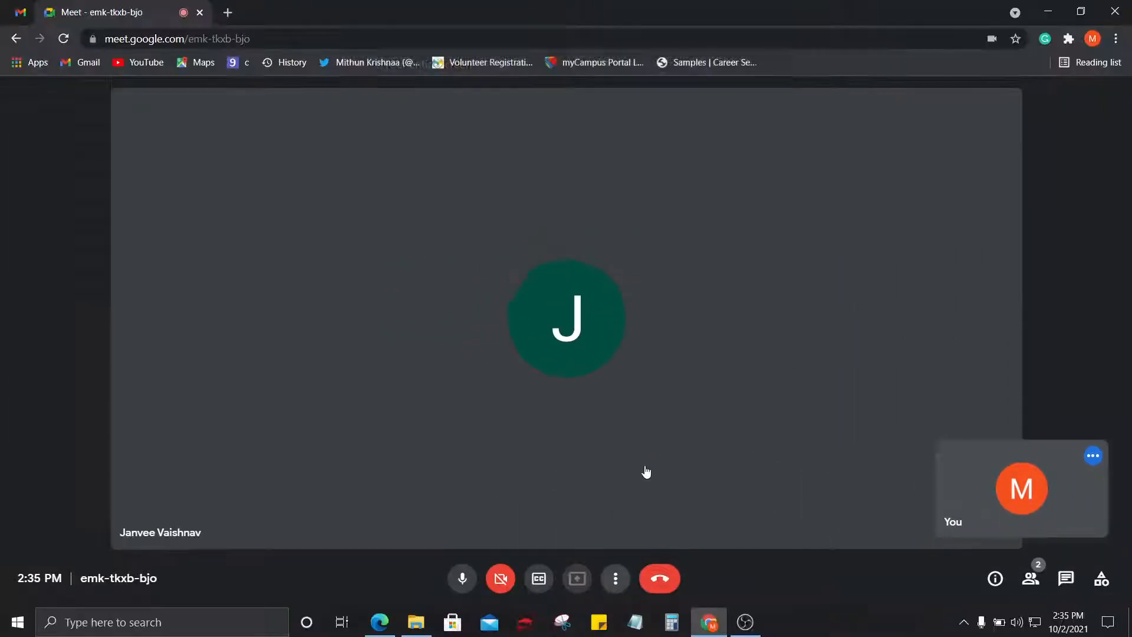
{"action": "left_click", "coordinate": [500, 263]}
{"action": "left_click", "coordinate": [677, 341]}
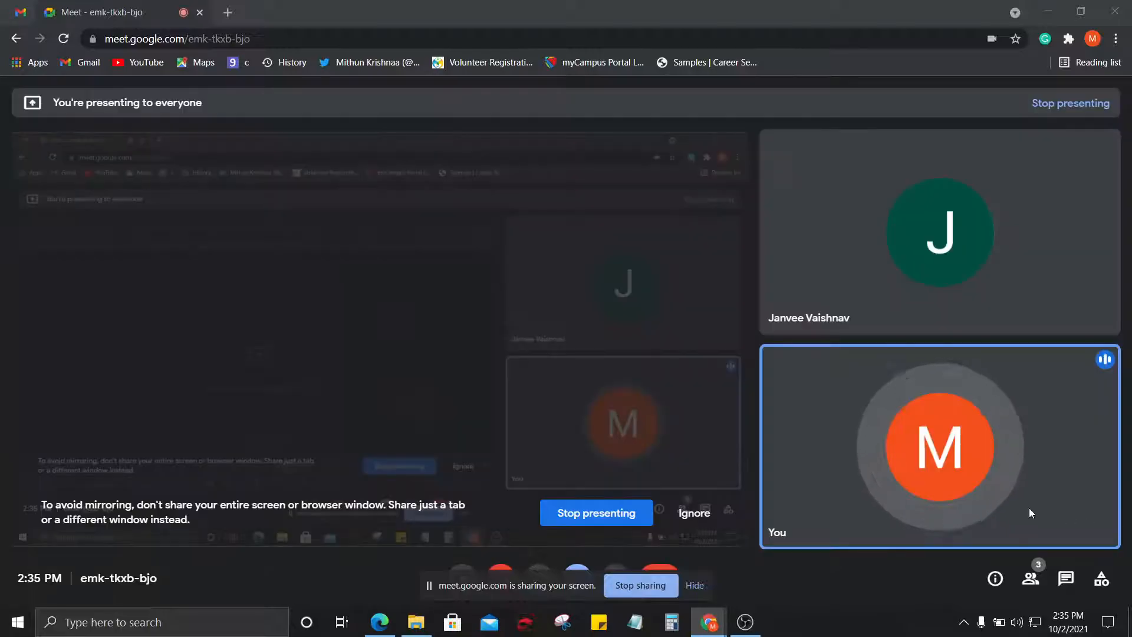
{"action": "left_click", "coordinate": [695, 588]}
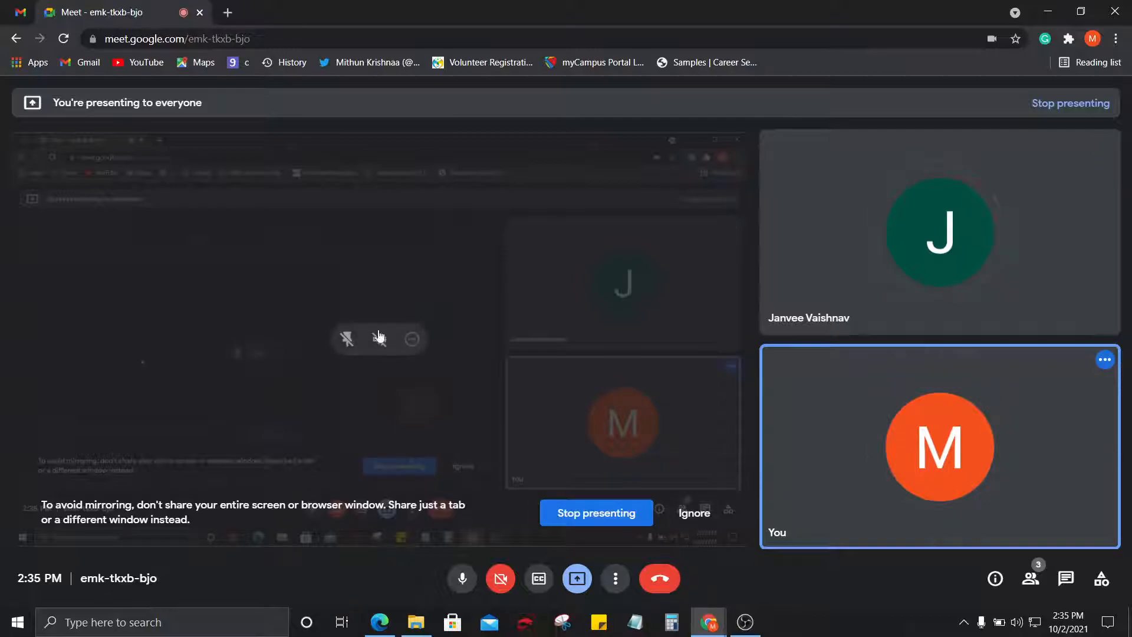
Open a new browser tab, begin a Google search and clear the entry from the search box
{"action": "left_click", "coordinate": [228, 12]}
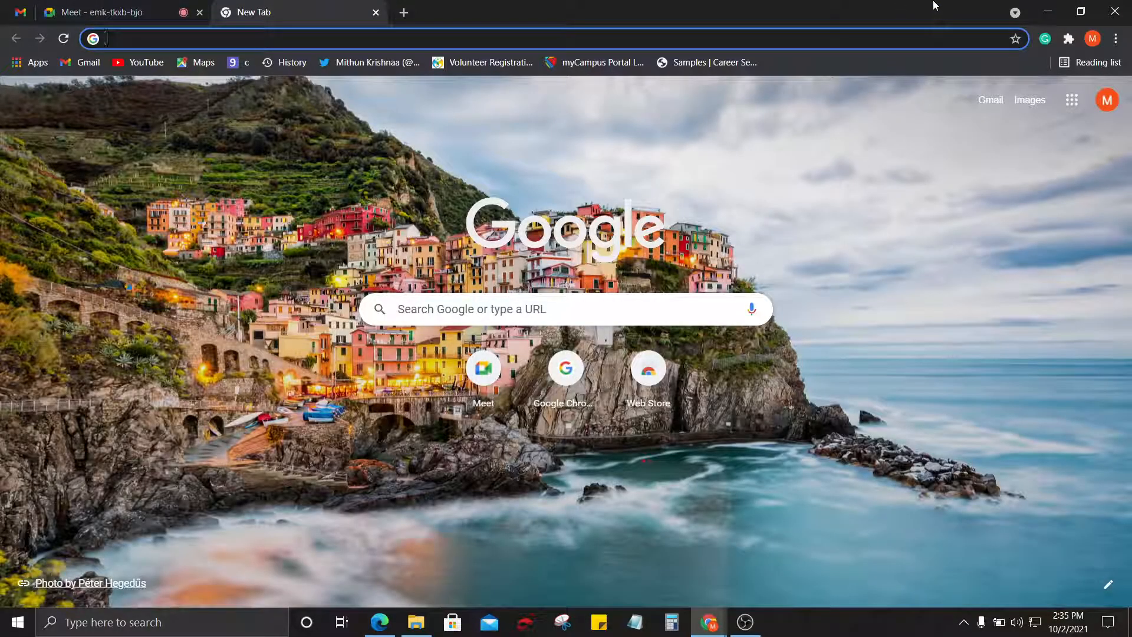
{"action": "left_click", "coordinate": [500, 306]}
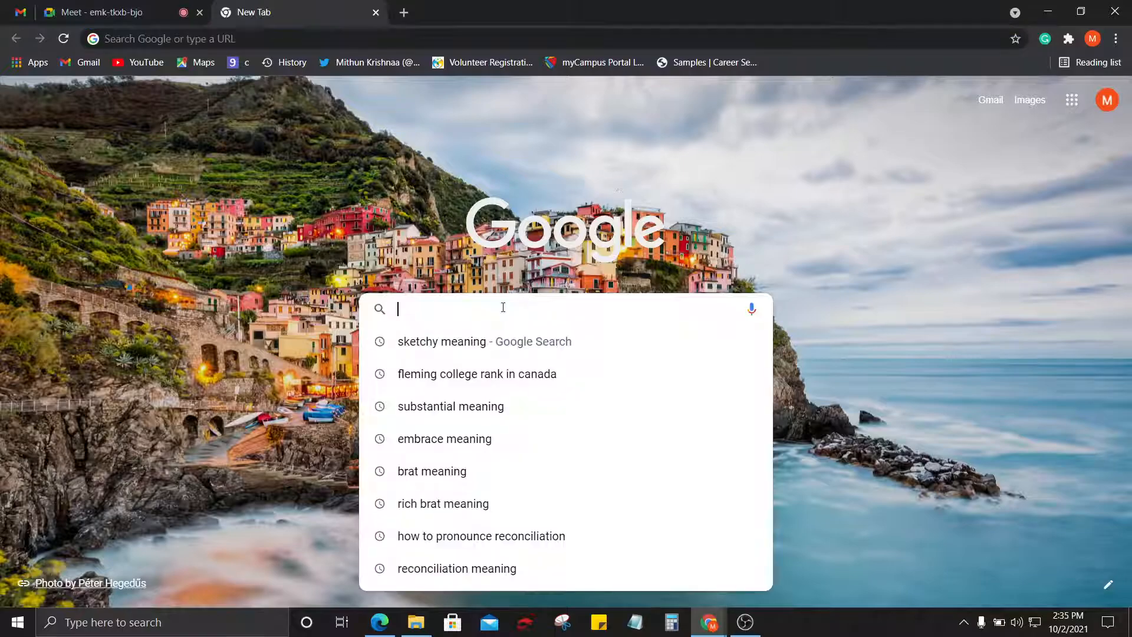
{"action": "type", "text": "we"}
{"action": "key", "text": "BackSpace"}
{"action": "key", "text": "BackSpace"}
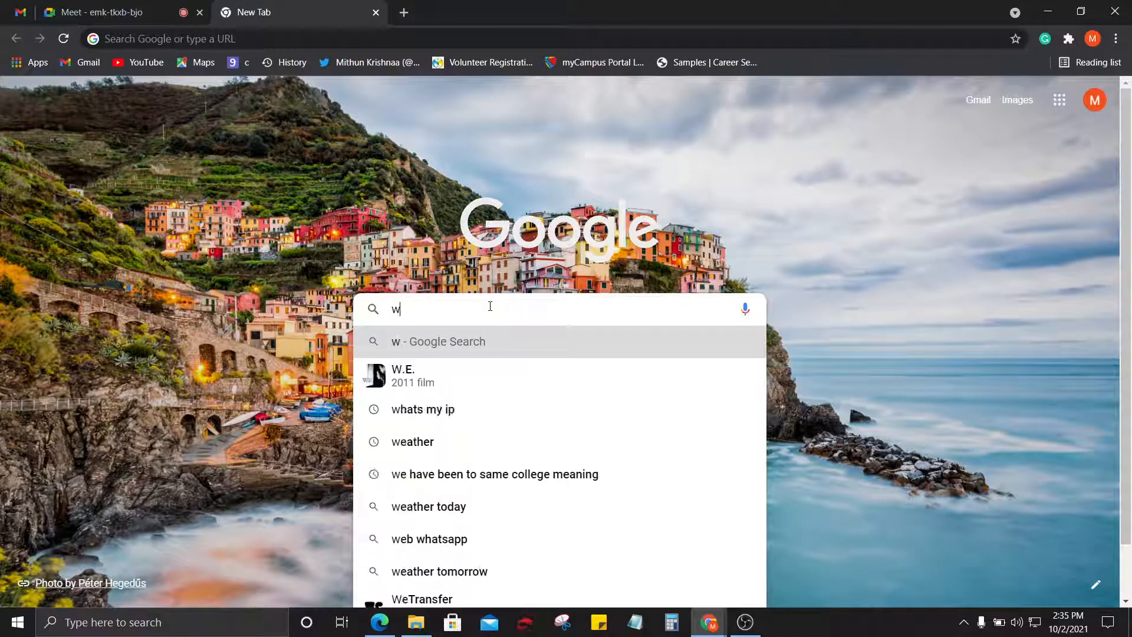
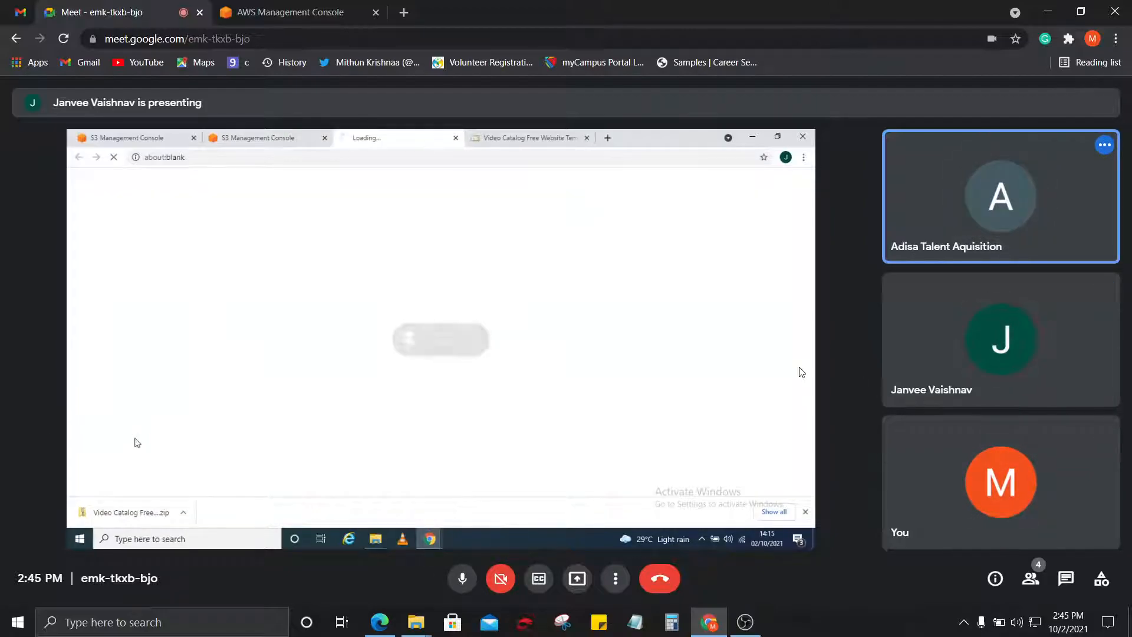
{"action": "double_click", "coordinate": [801, 372]}
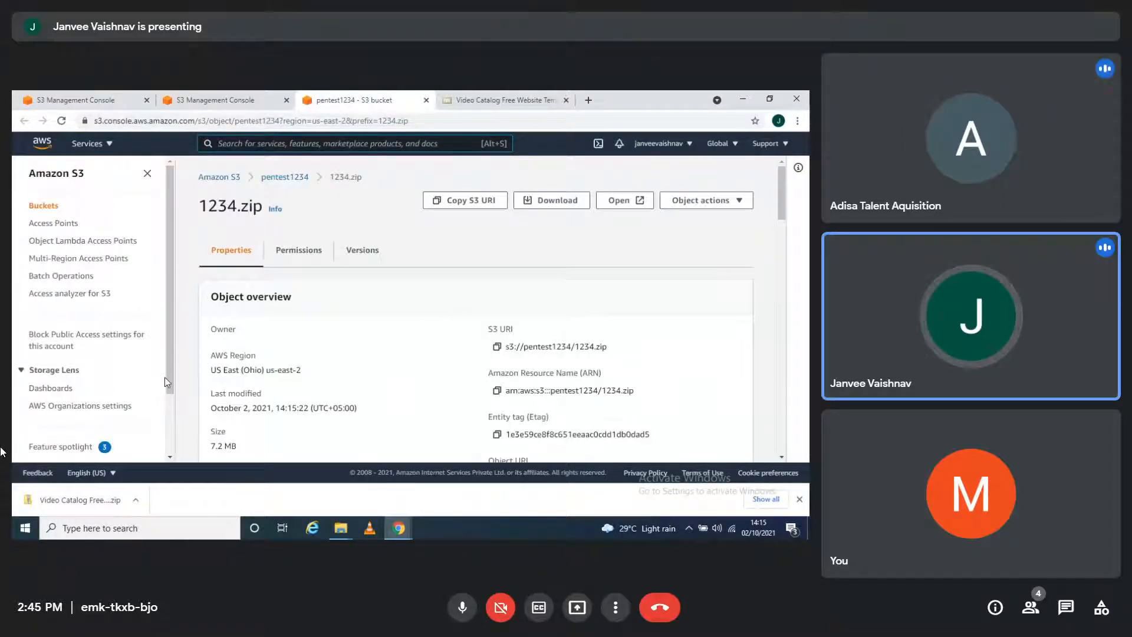
{"action": "left_click", "coordinate": [783, 237]}
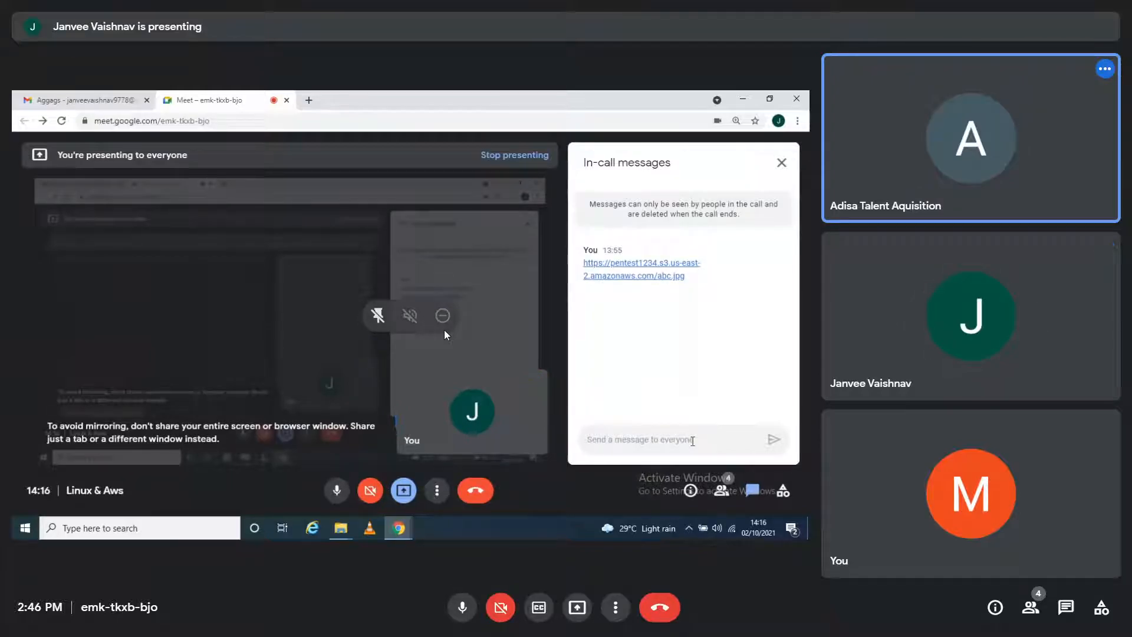
{"action": "left_click", "coordinate": [574, 52]}
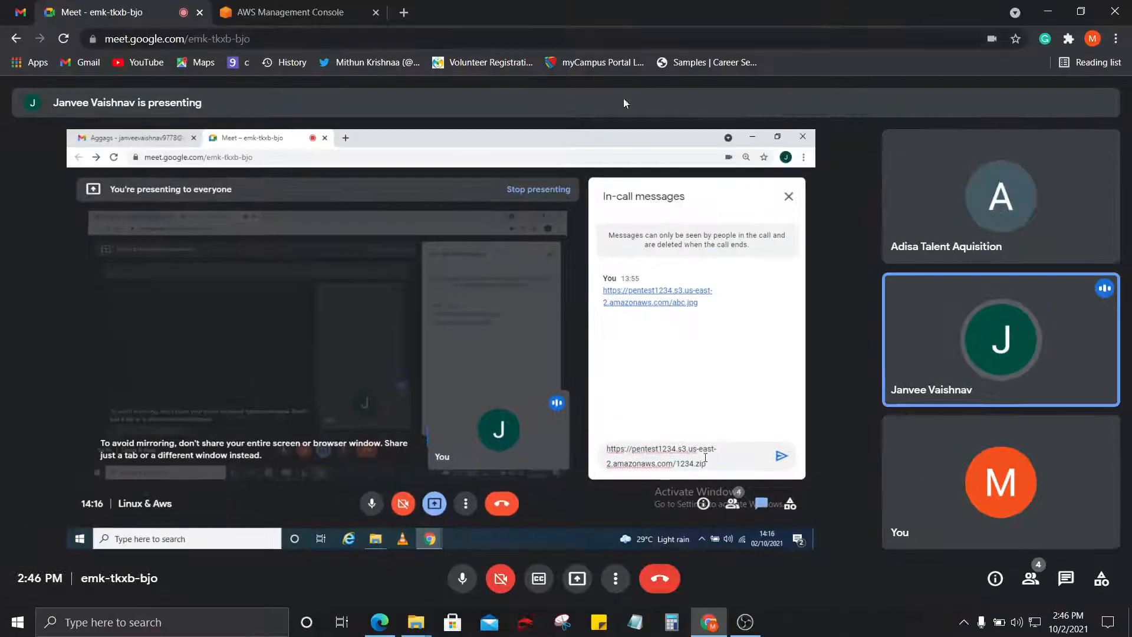
Check the in-call messages for the shared S3 object links, close them and show the meeting in full screen
{"action": "left_click", "coordinate": [1065, 578]}
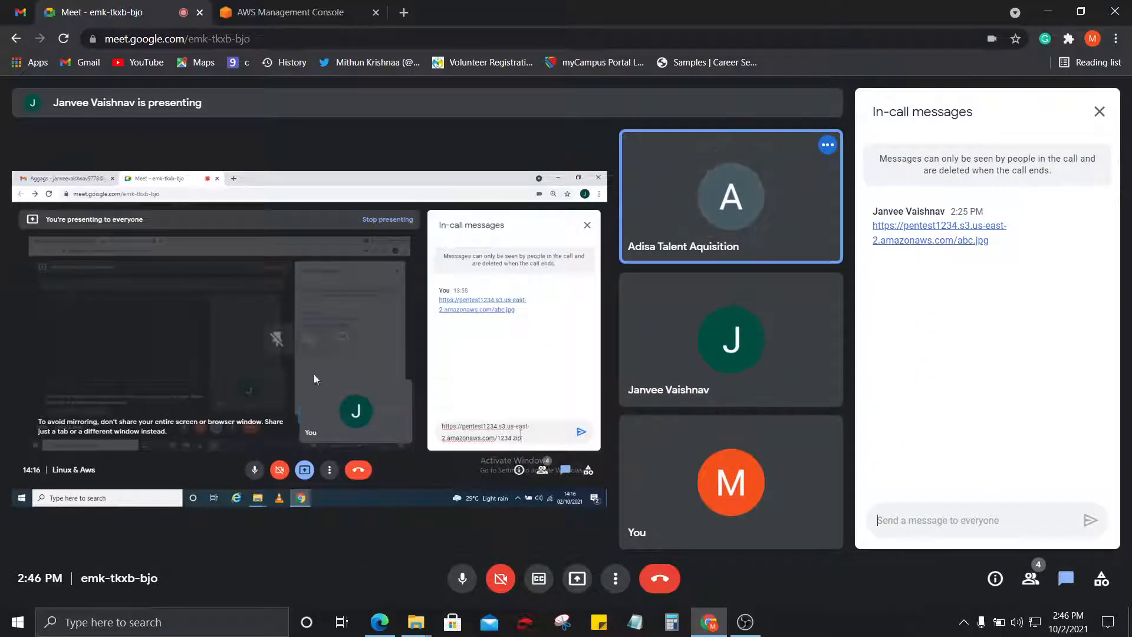
{"action": "double_click", "coordinate": [537, 338]}
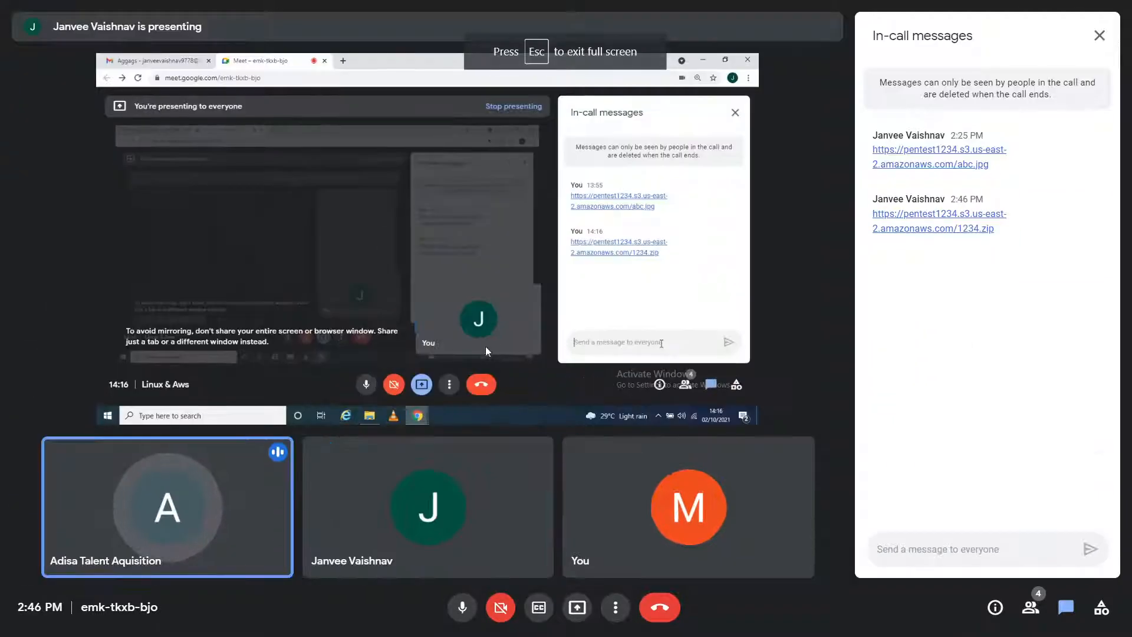
{"action": "left_click", "coordinate": [1099, 35]}
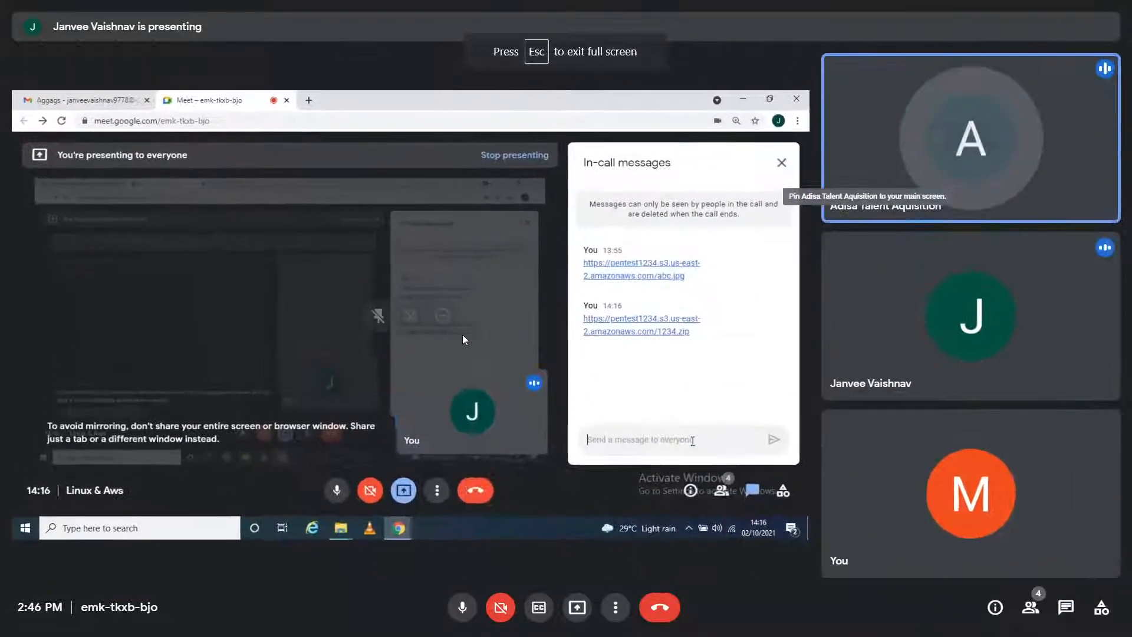
{"action": "double_click", "coordinate": [759, 283]}
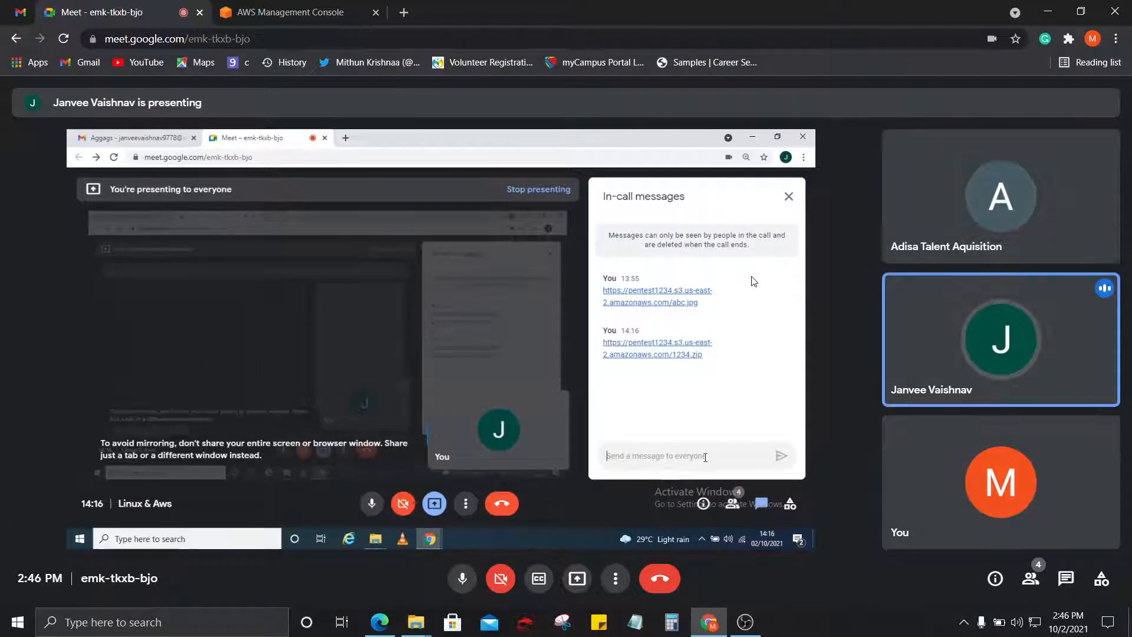
{"action": "double_click", "coordinate": [752, 281]}
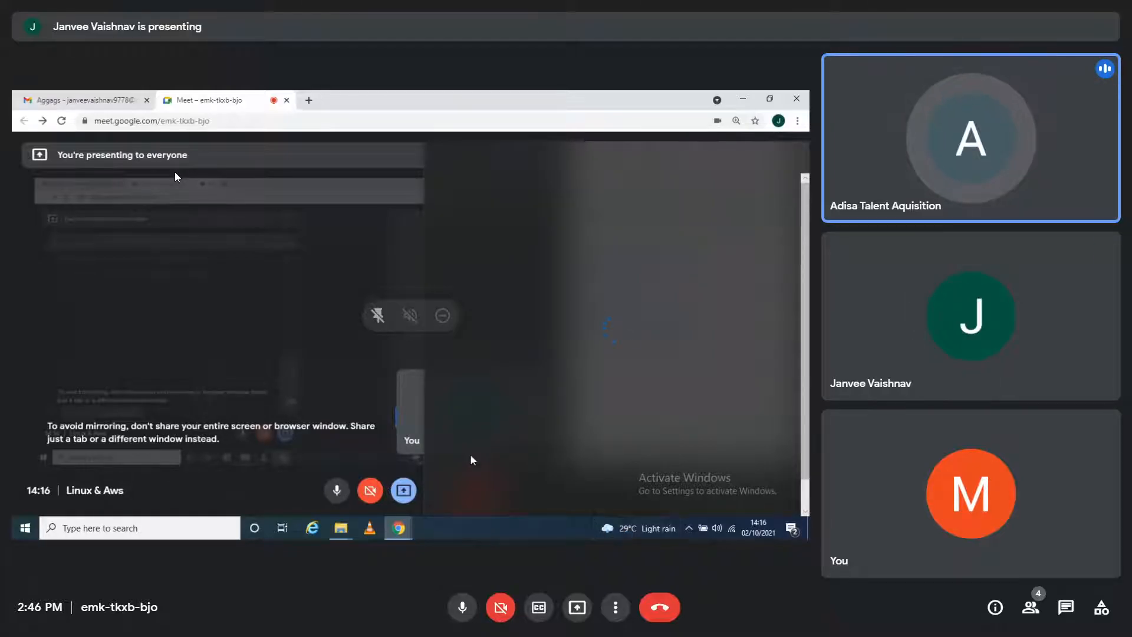
Install the Apache web server packages from the instance's root terminal with "yum install httpd* -y"
{"action": "mouse_move", "coordinate": [953, 83]}
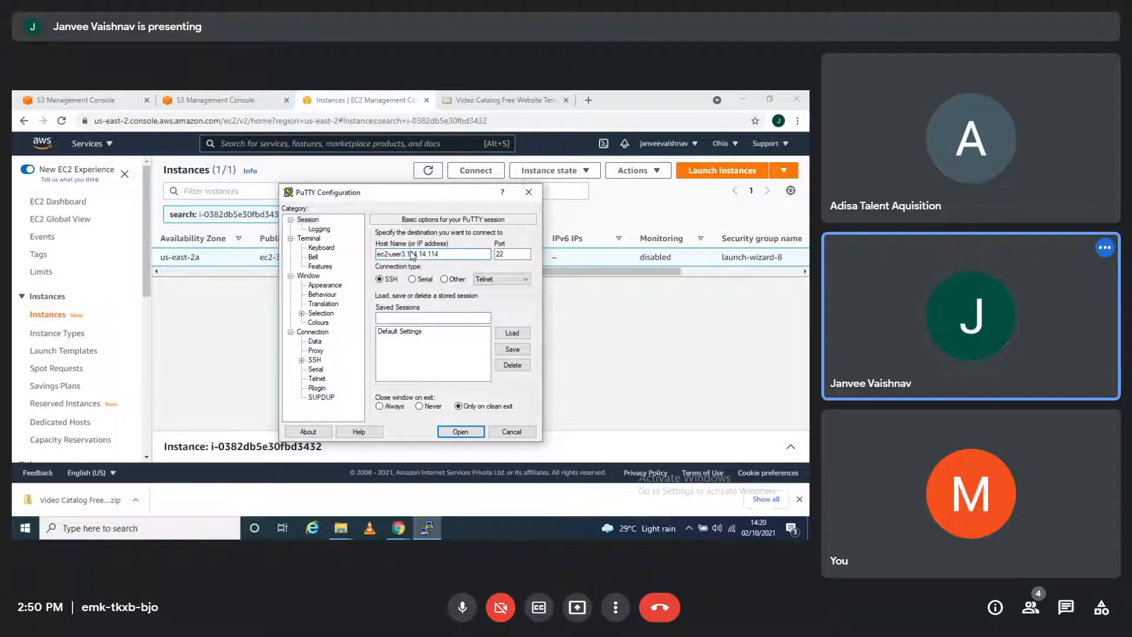
{"action": "mouse_move", "coordinate": [953, 327]}
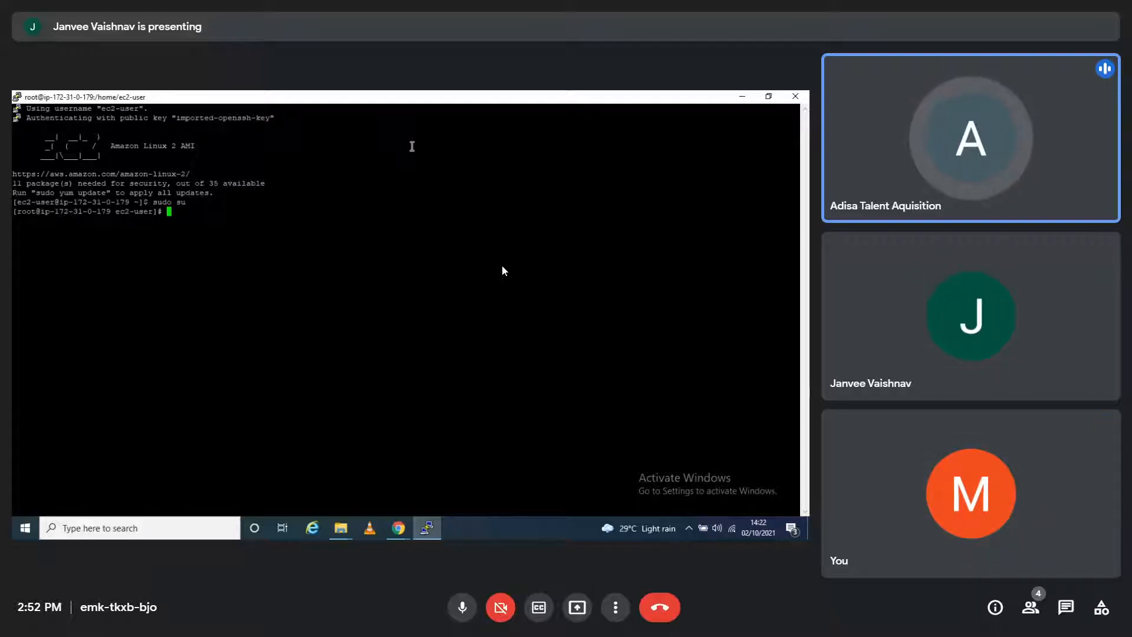
{"action": "type", "text": "yum insta"}
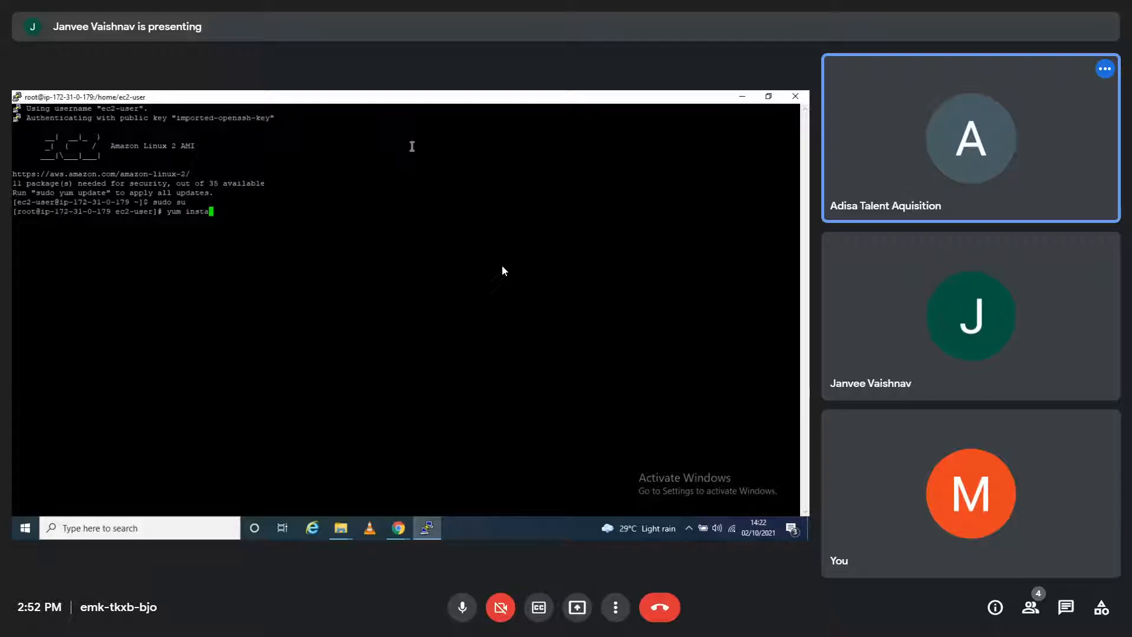
{"action": "type", "text": "ll htt"}
{"action": "type", "text": "*"}
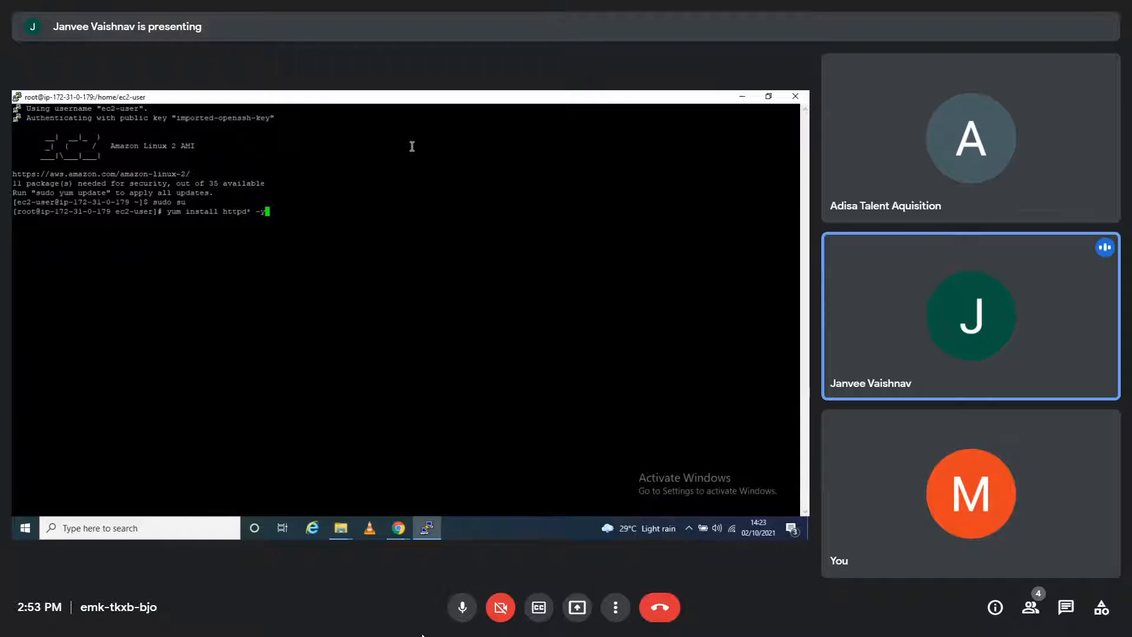
{"action": "key", "text": "super"}
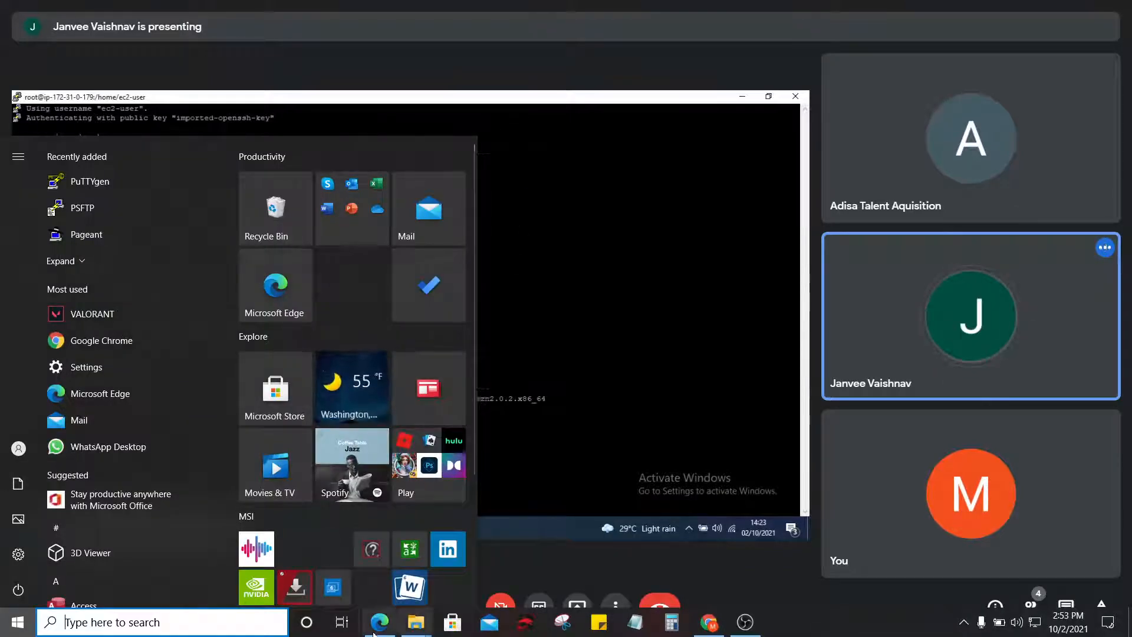
{"action": "left_click", "coordinate": [159, 632]}
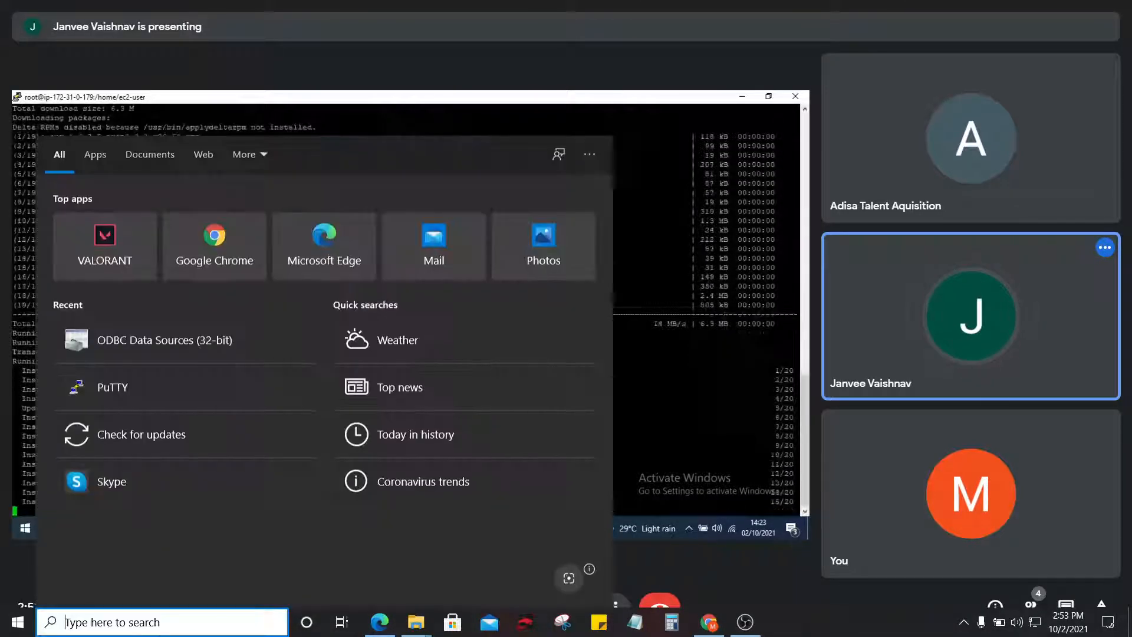
{"action": "left_click", "coordinate": [216, 257]}
{"action": "left_click_drag", "start_coordinate": [642, 22], "coordinate": [1131, 2]}
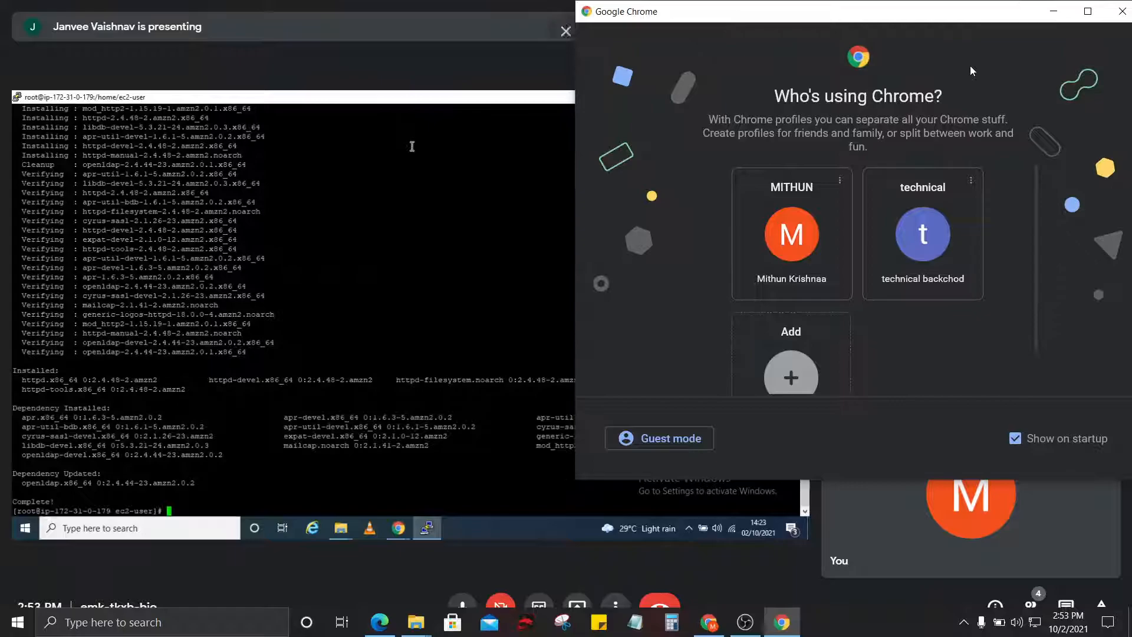
{"action": "left_click_drag", "start_coordinate": [978, 16], "coordinate": [1131, 3]}
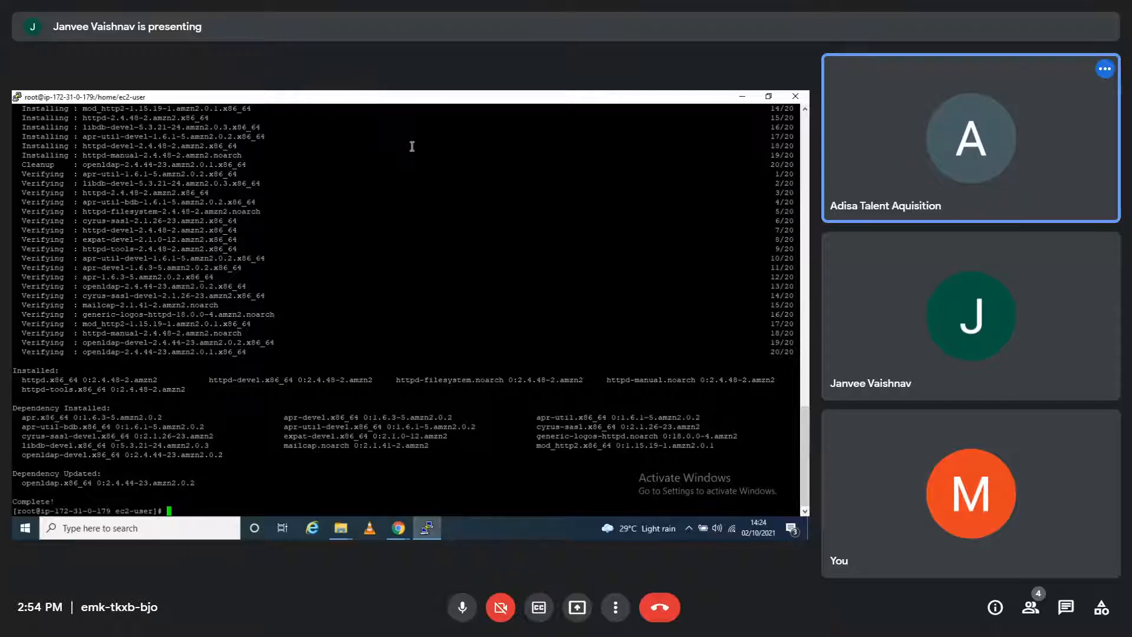
Minimize the AWS folder window in File Explorer and bring the full-screen meeting back to the front
{"action": "key", "text": "alt+Tab"}
{"action": "key", "text": "alt+Tab"}
{"action": "key", "text": "alt+Tab"}
{"action": "key", "text": "alt+Tab"}
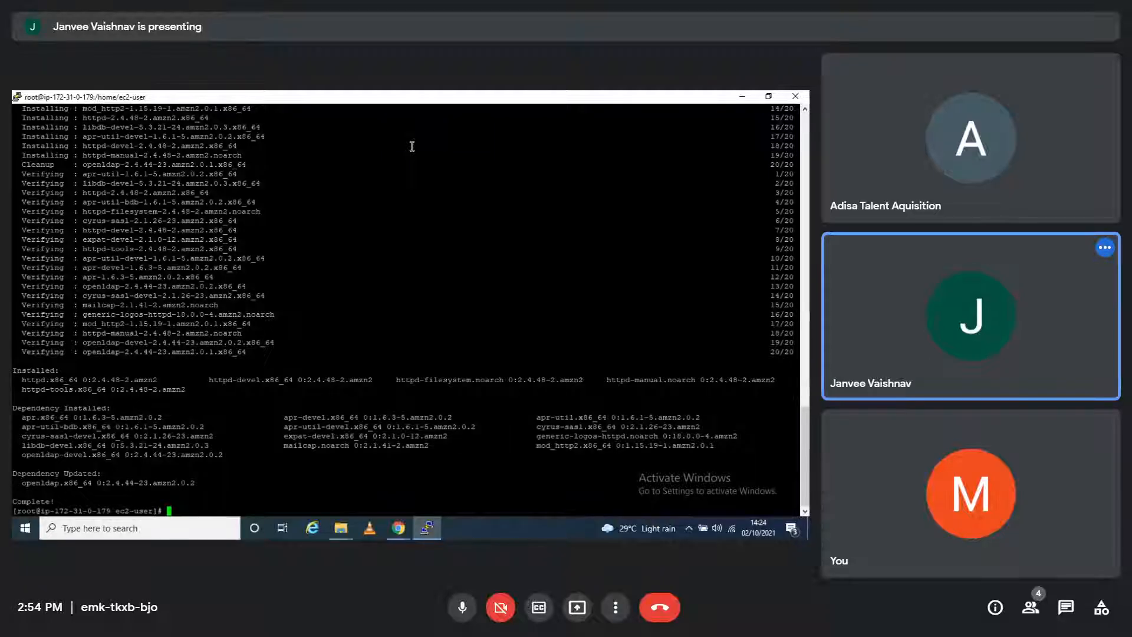
{"action": "key", "text": "alt+Tab"}
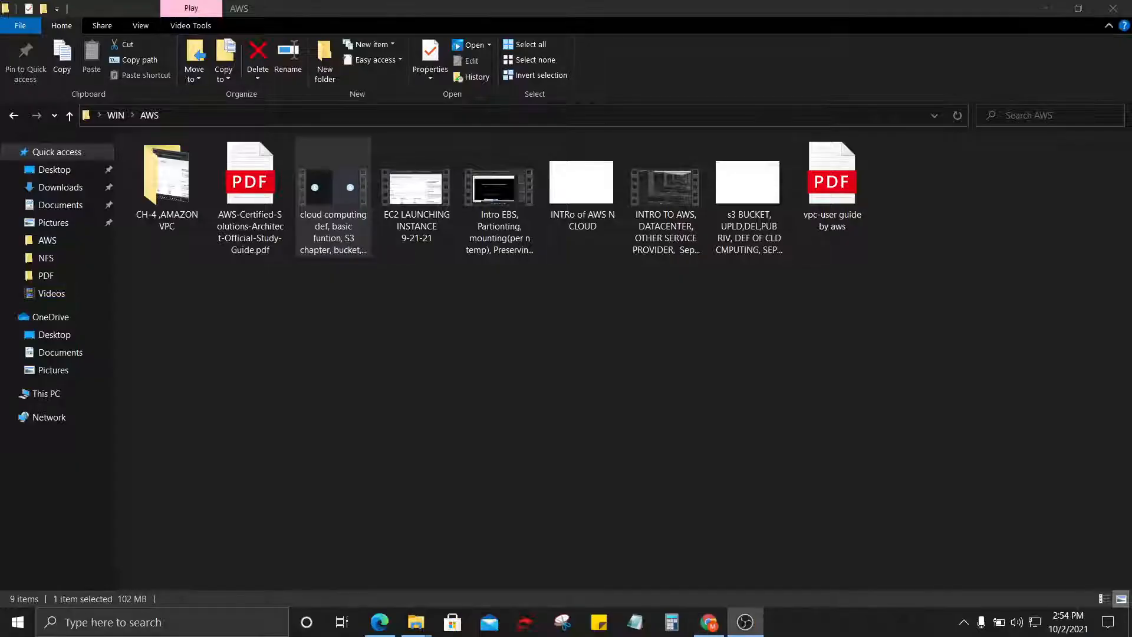
{"action": "left_click", "coordinate": [1043, 8]}
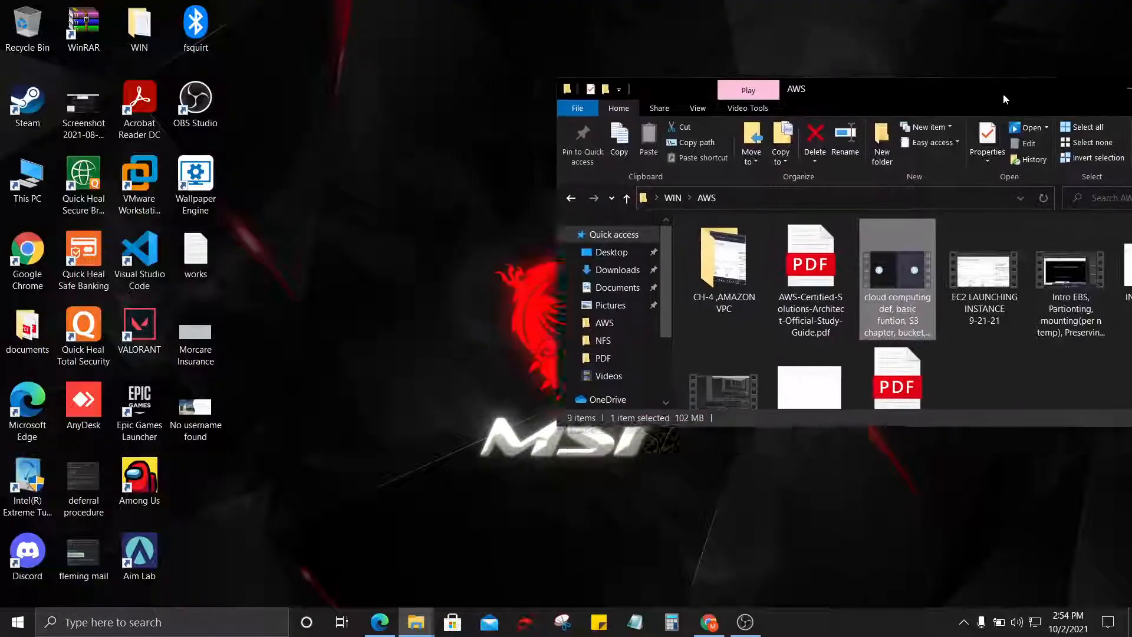
{"action": "key", "text": "alt+Tab"}
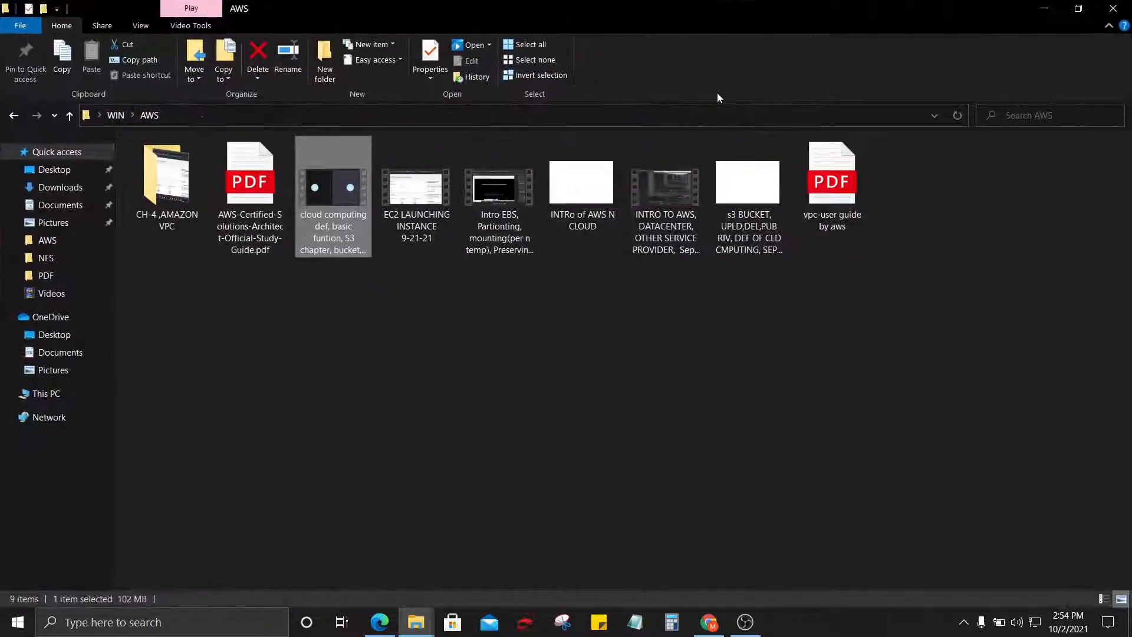
{"action": "left_click", "coordinate": [1041, 8]}
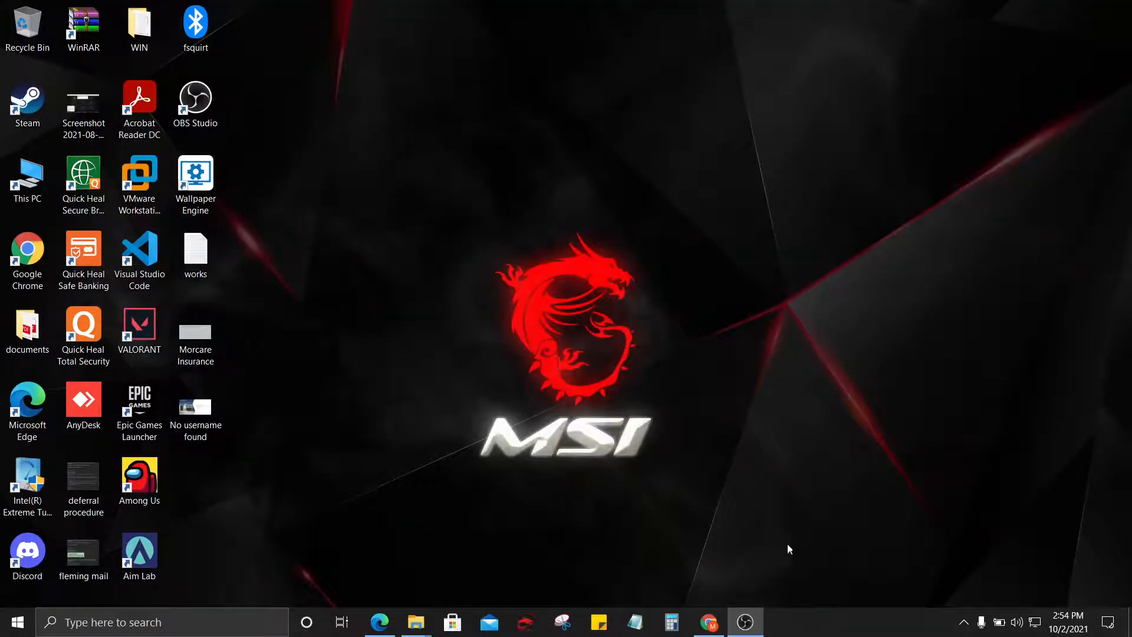
{"action": "left_click", "coordinate": [710, 622]}
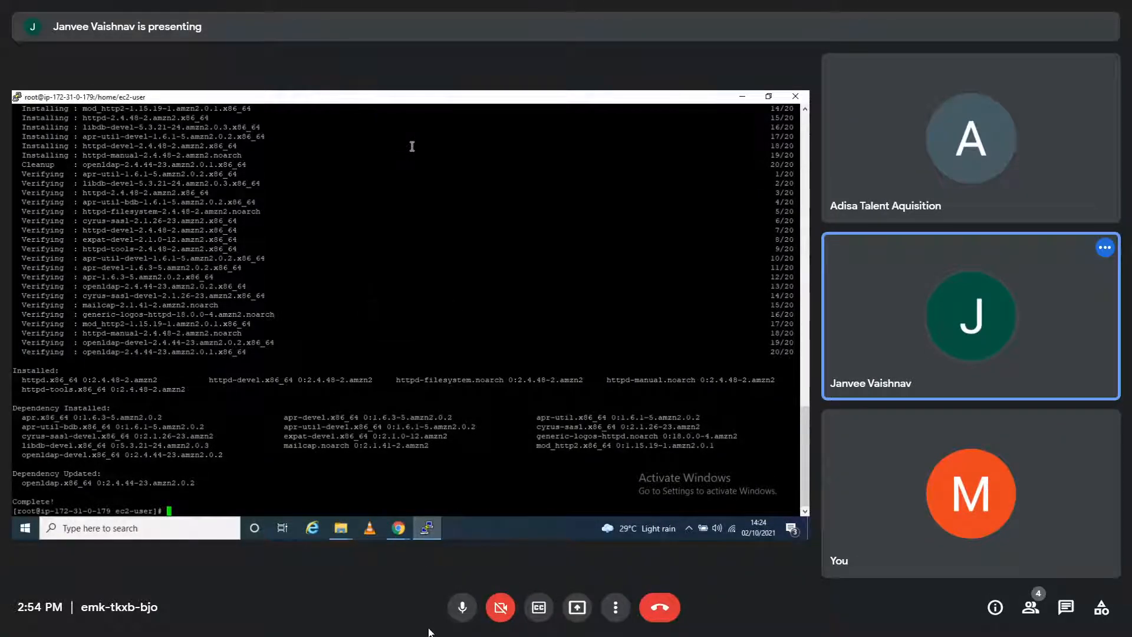
{"action": "key", "text": "super"}
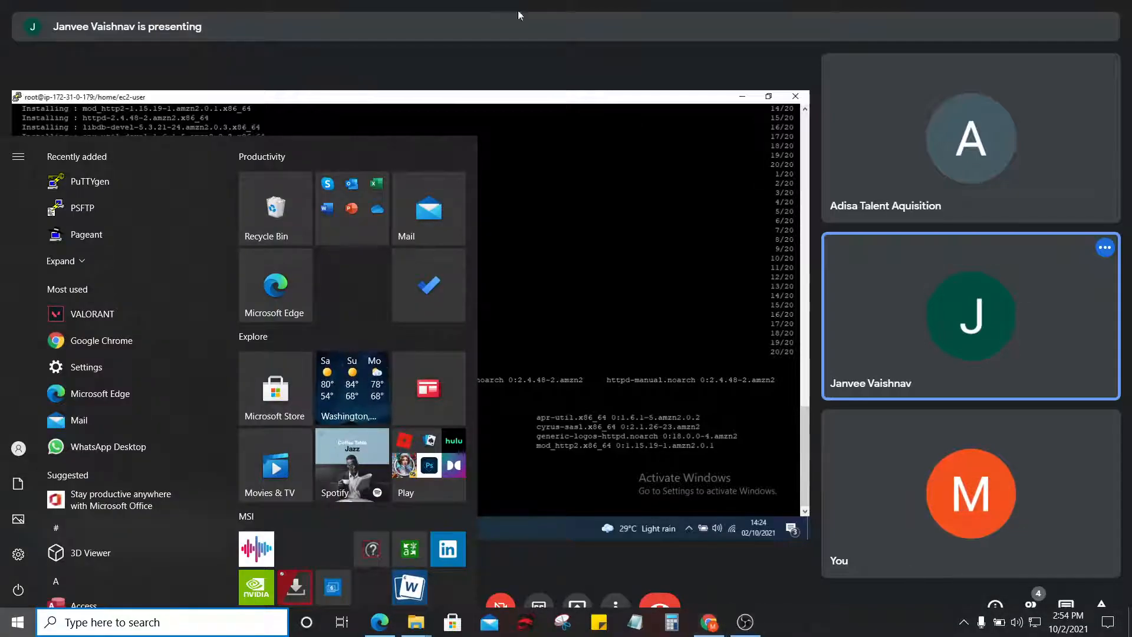
{"action": "left_click", "coordinate": [564, 53]}
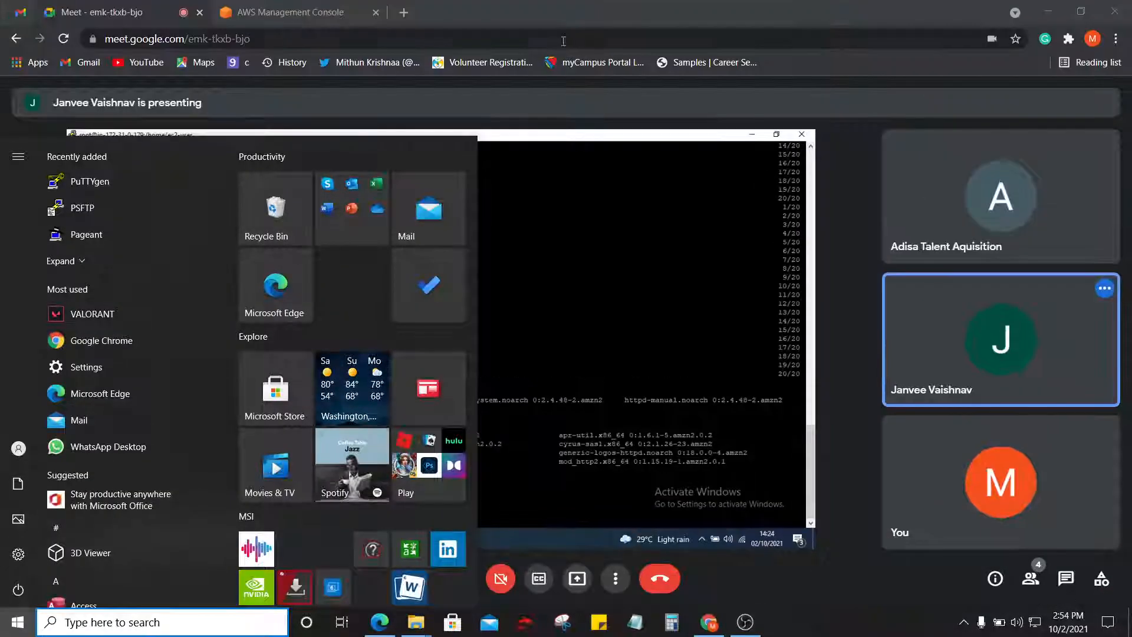
{"action": "left_click", "coordinate": [404, 13]}
{"action": "left_click_drag", "start_coordinate": [413, 12], "coordinate": [1131, 9]}
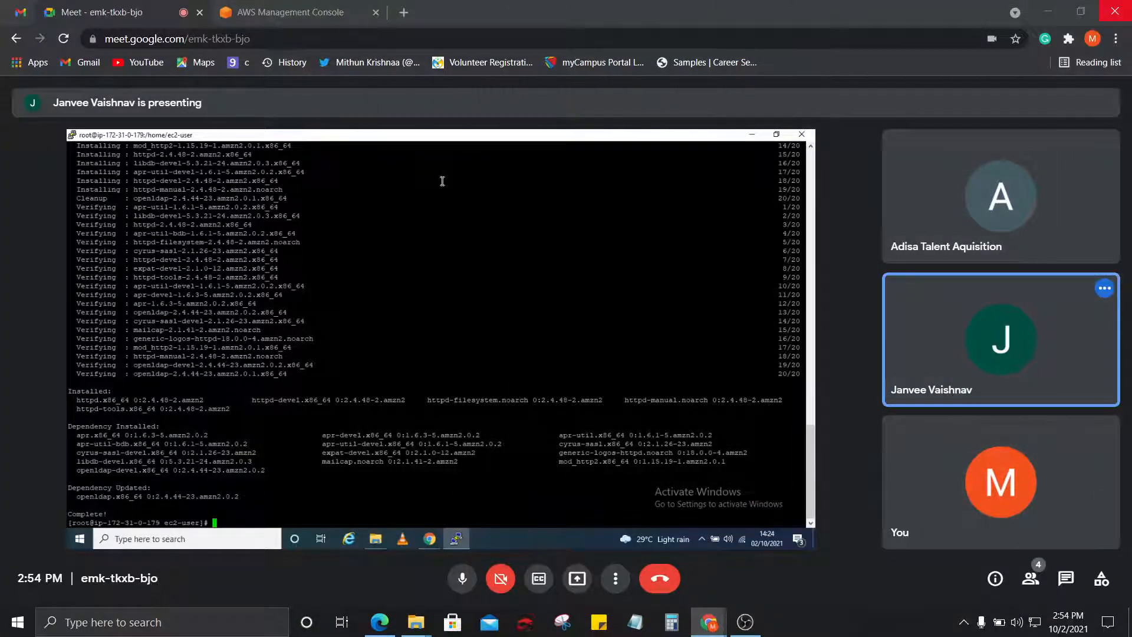
{"action": "left_click", "coordinate": [719, 257]}
{"action": "key", "text": "F11"}
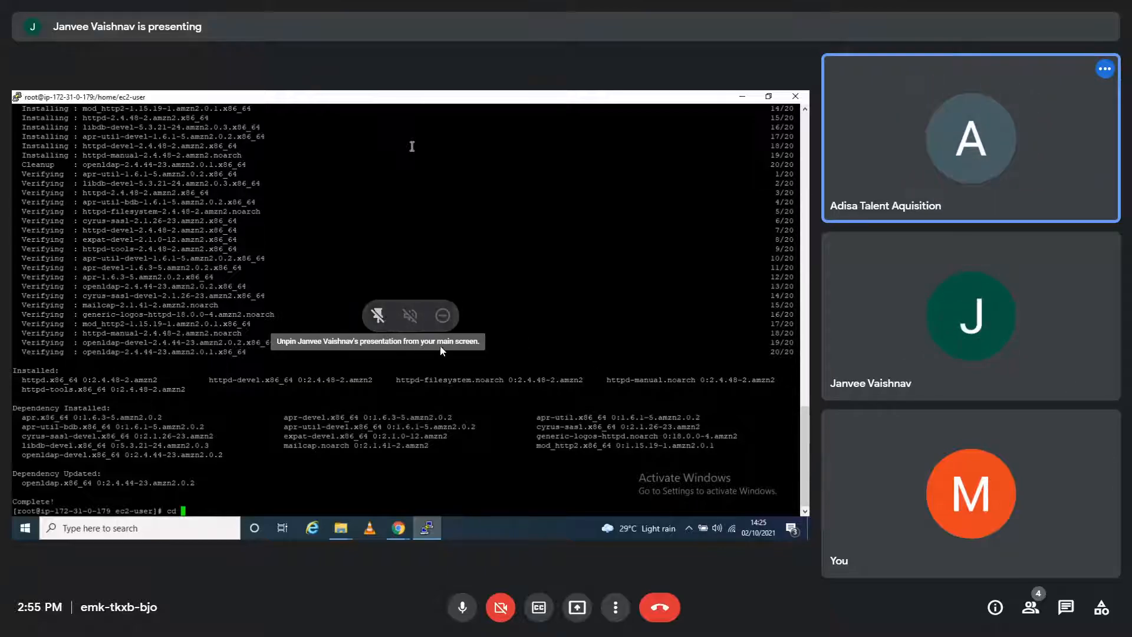
{"action": "key", "text": "F11"}
{"action": "key", "text": "F11"}
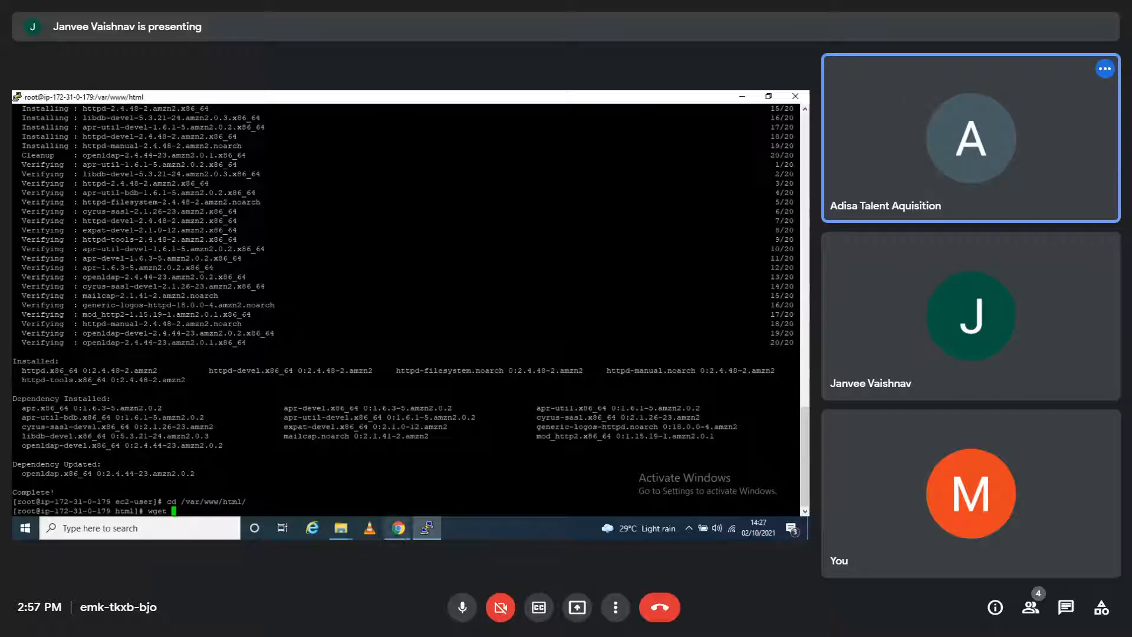
{"action": "mouse_move", "coordinate": [399, 528]}
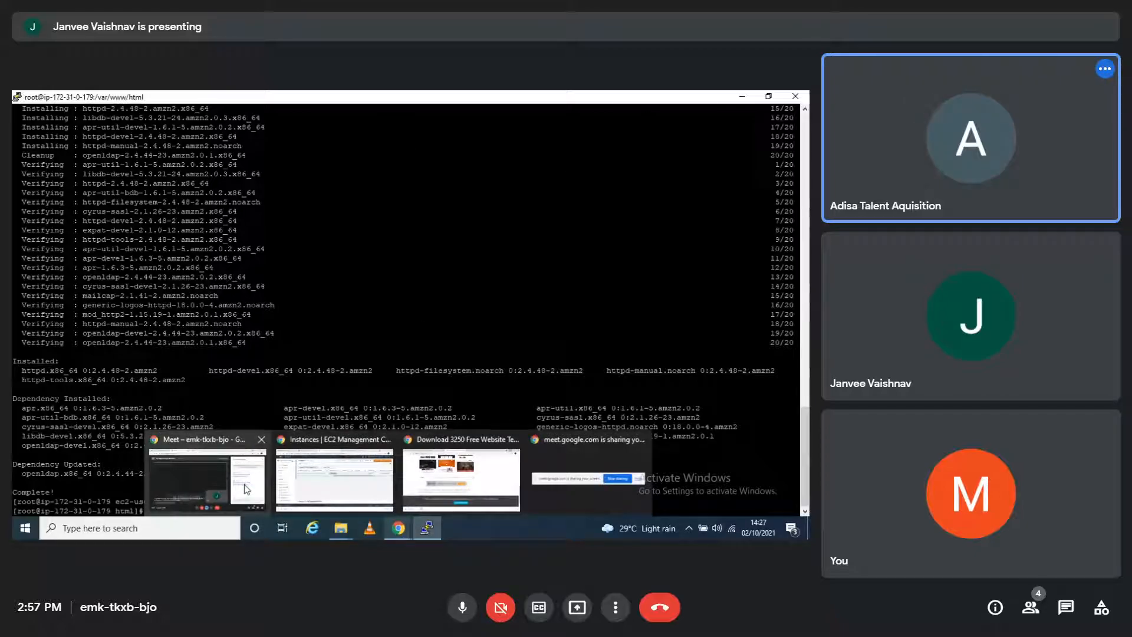
{"action": "left_click", "coordinate": [246, 486]}
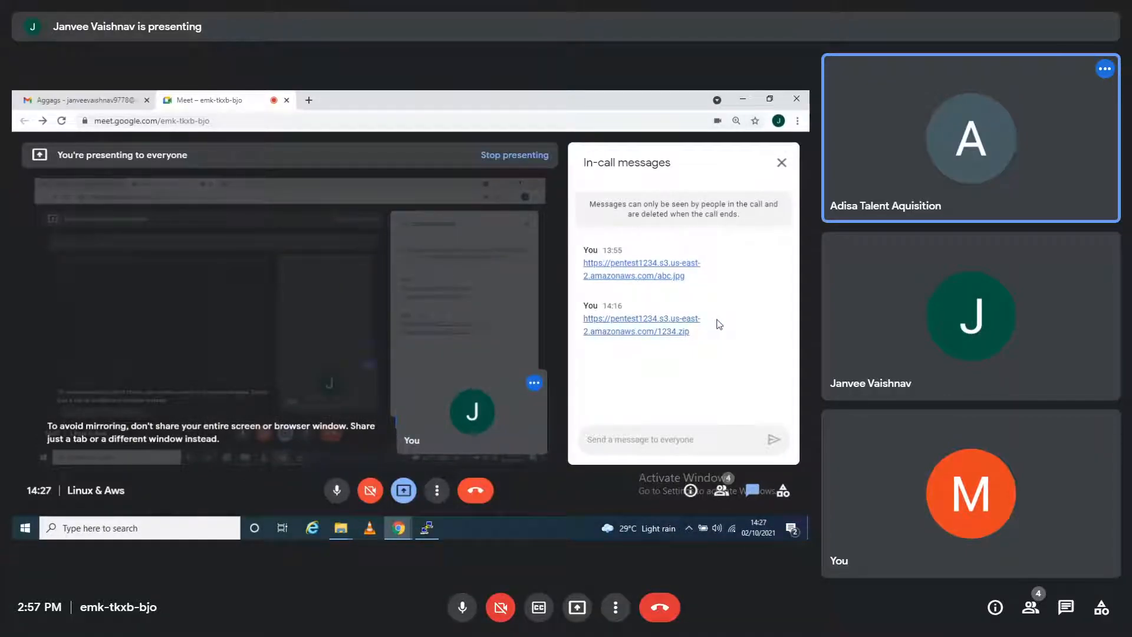
{"action": "triple_click", "coordinate": [719, 325]}
{"action": "key", "text": "ctrl+c"}
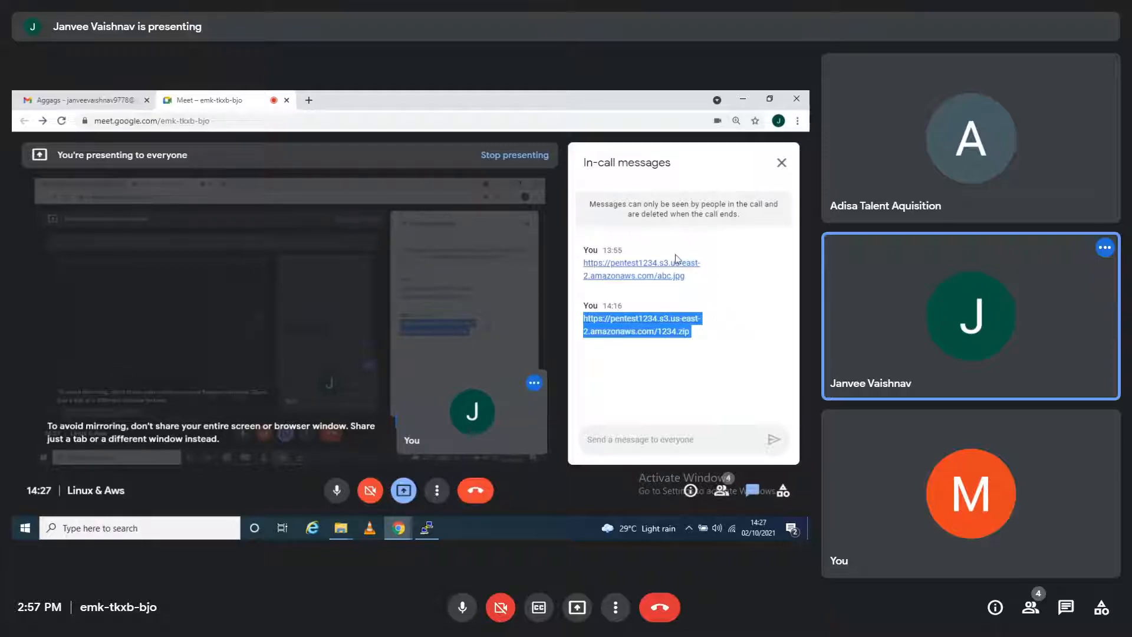
{"action": "mouse_move", "coordinate": [436, 526]}
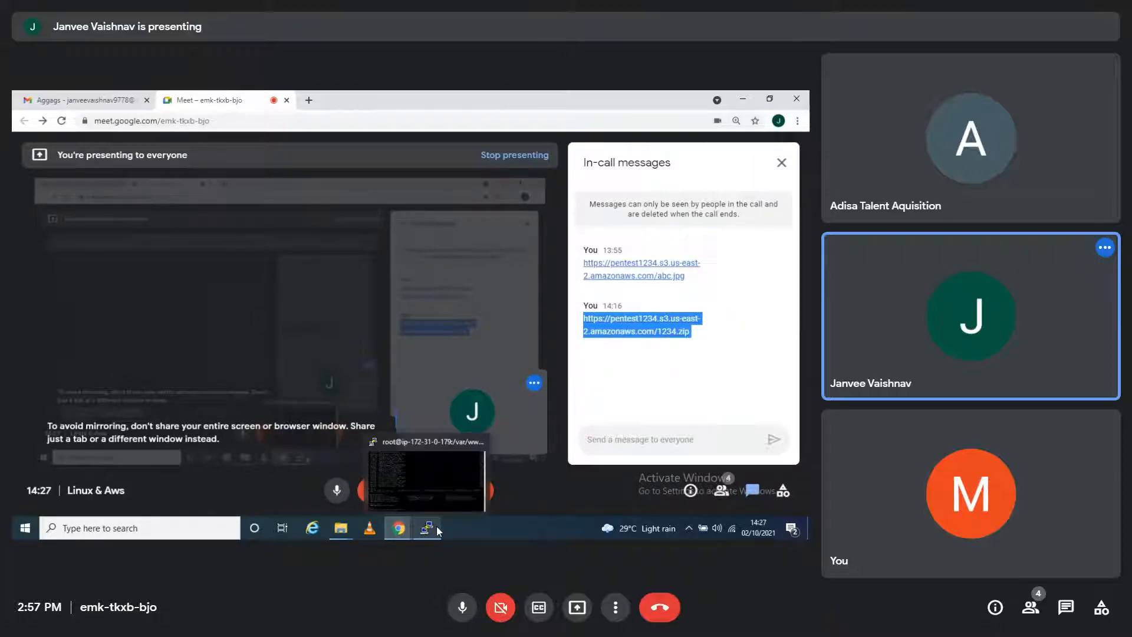
{"action": "left_click", "coordinate": [426, 457]}
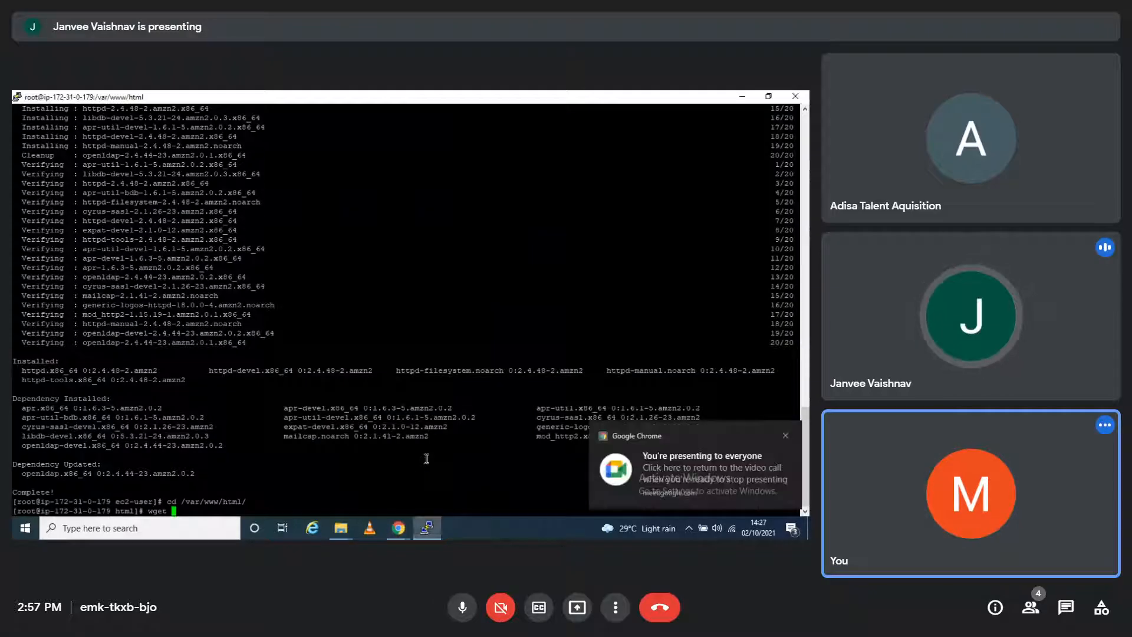
{"action": "right_click", "coordinate": [353, 496]}
{"action": "key", "text": "Return"}
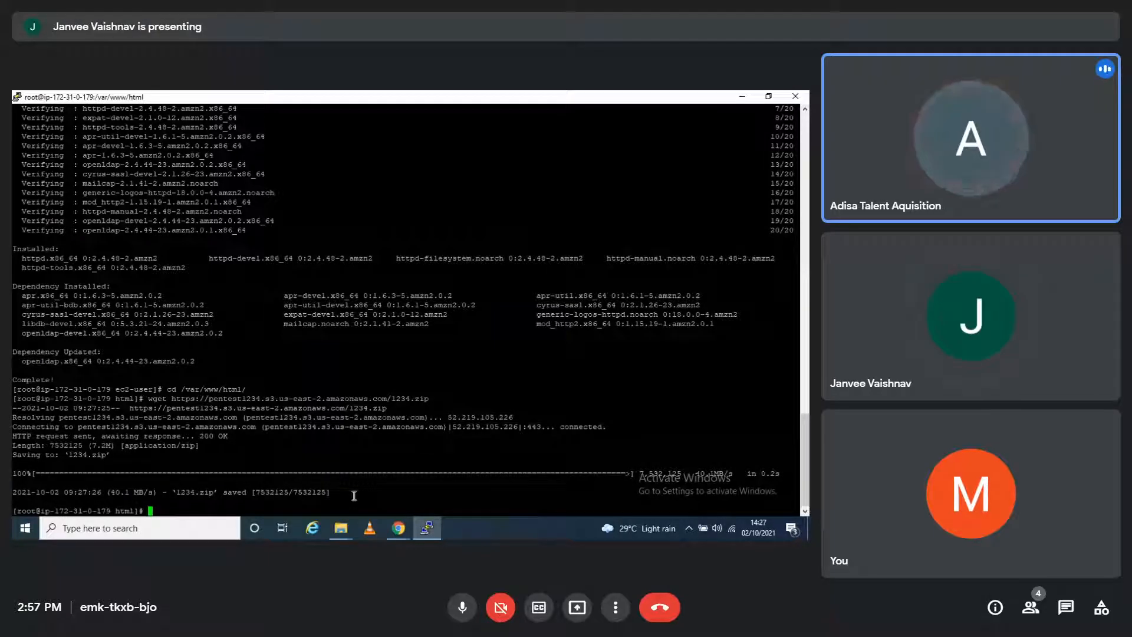
Extract the website archive with "unzip 1234.zip" and list the html folder's contents with "ls"
{"action": "type", "text": "unzip"}
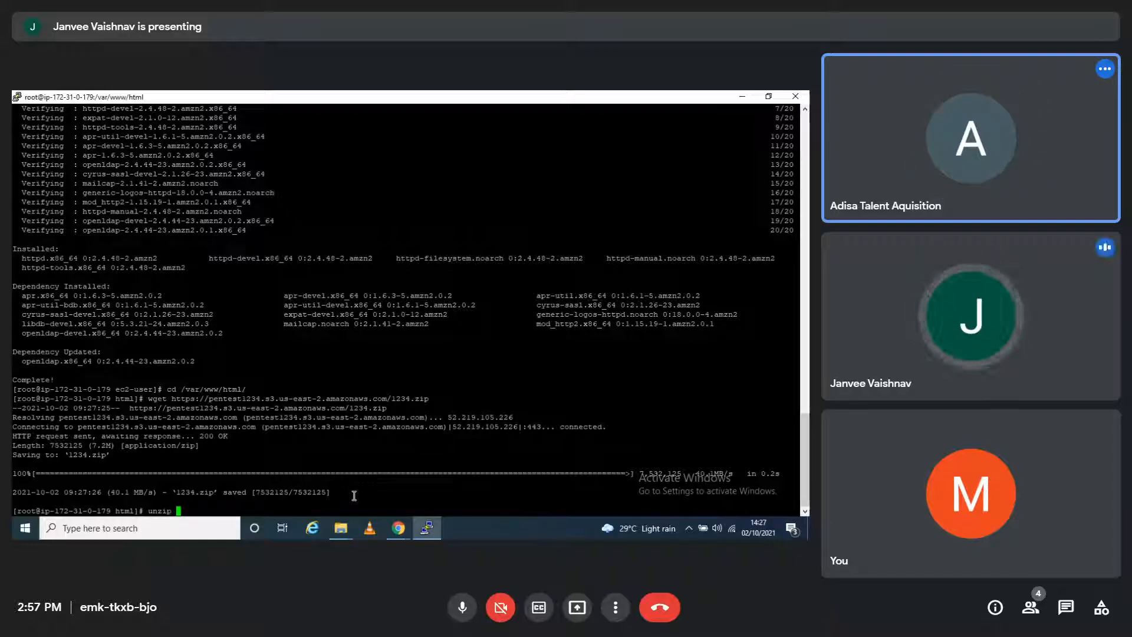
{"action": "type", "text": "1234.0"}
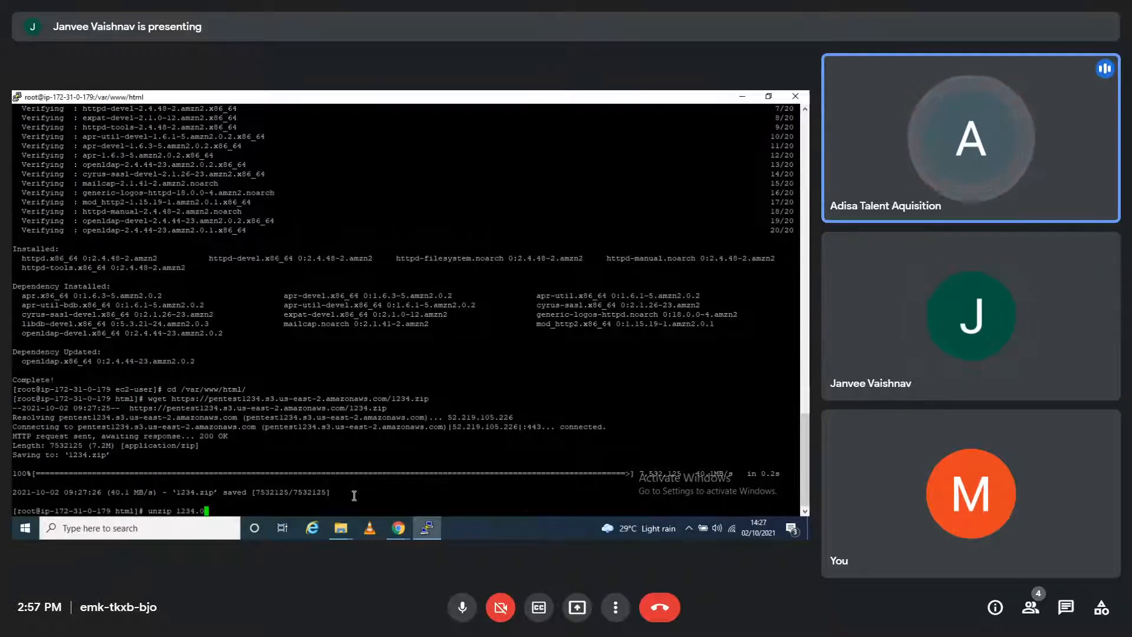
{"action": "key", "text": "BackSpace"}
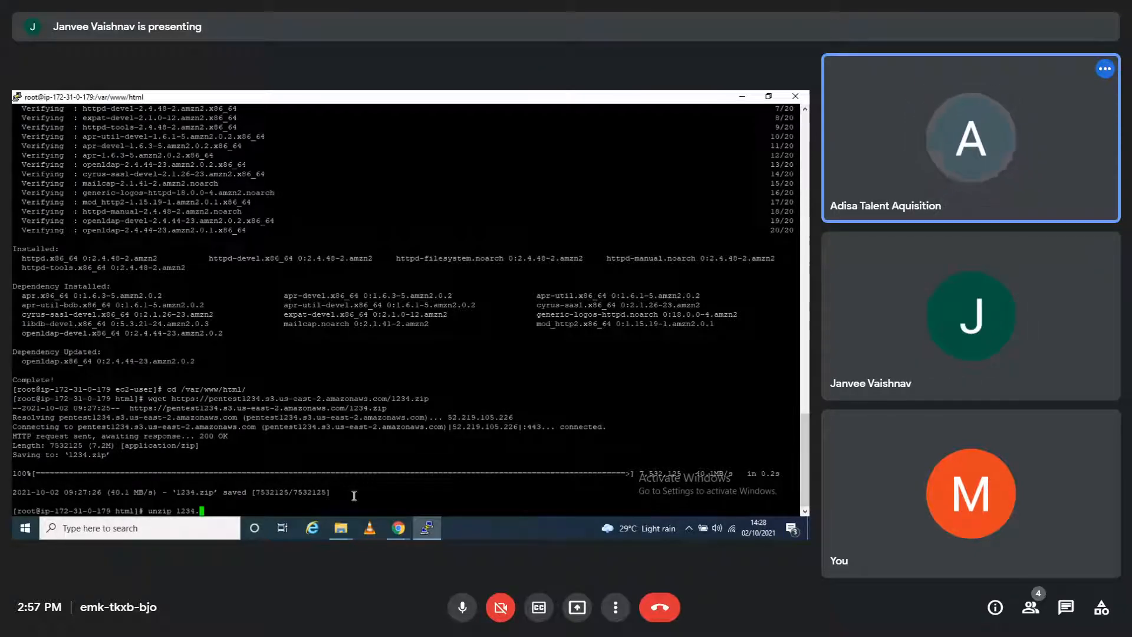
{"action": "type", "text": "zip"}
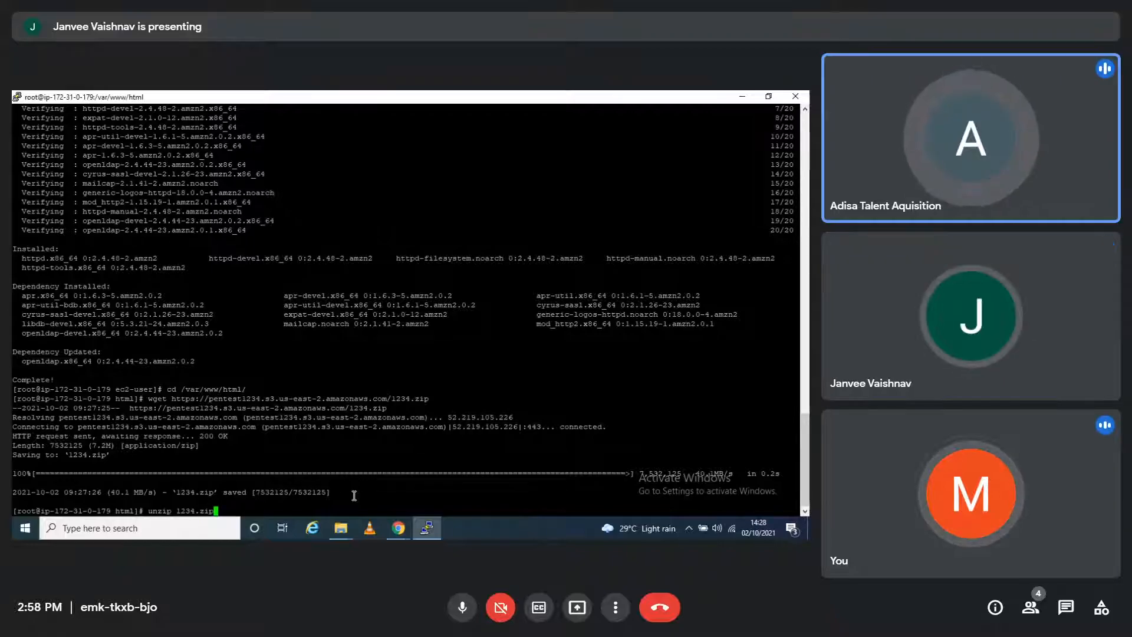
{"action": "key", "text": "Return"}
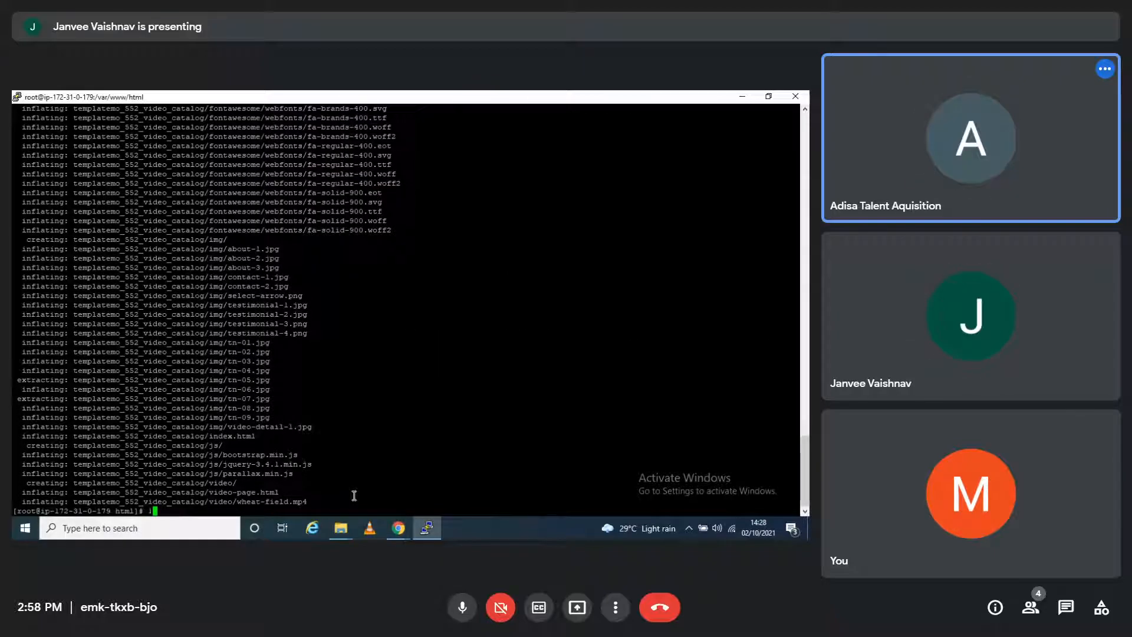
{"action": "type", "text": "ls"}
{"action": "key", "text": "Return"}
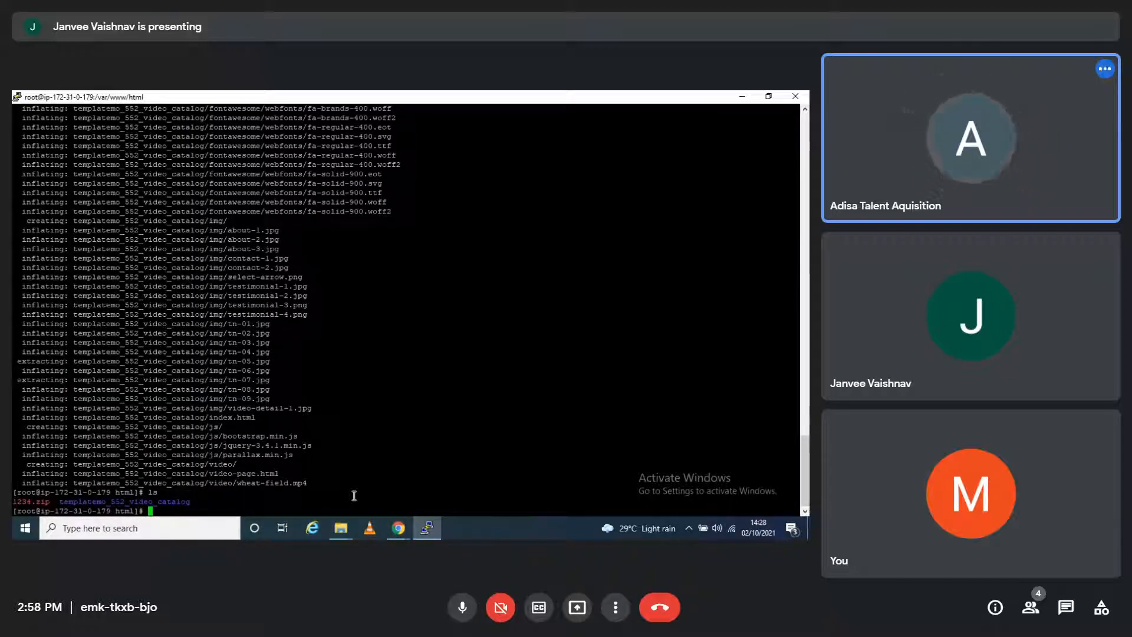
Move the template files into the current folder with "mv templatemo_552_video_catalog/* ." and list the folder's contents
{"action": "type", "text": "cd"}
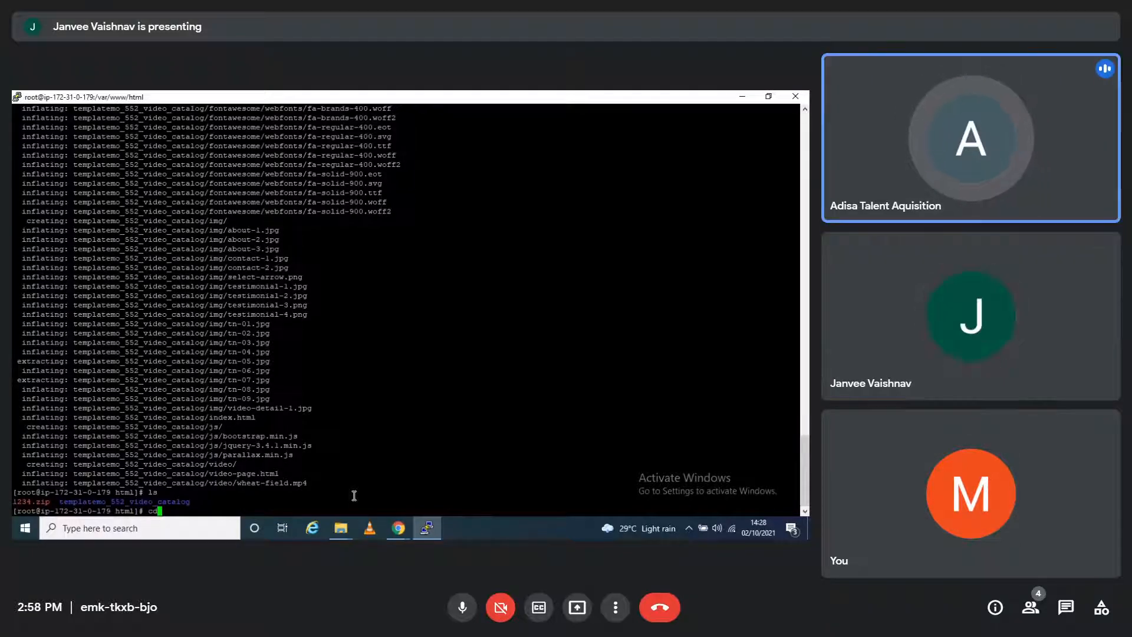
{"action": "key", "text": "BackSpace"}
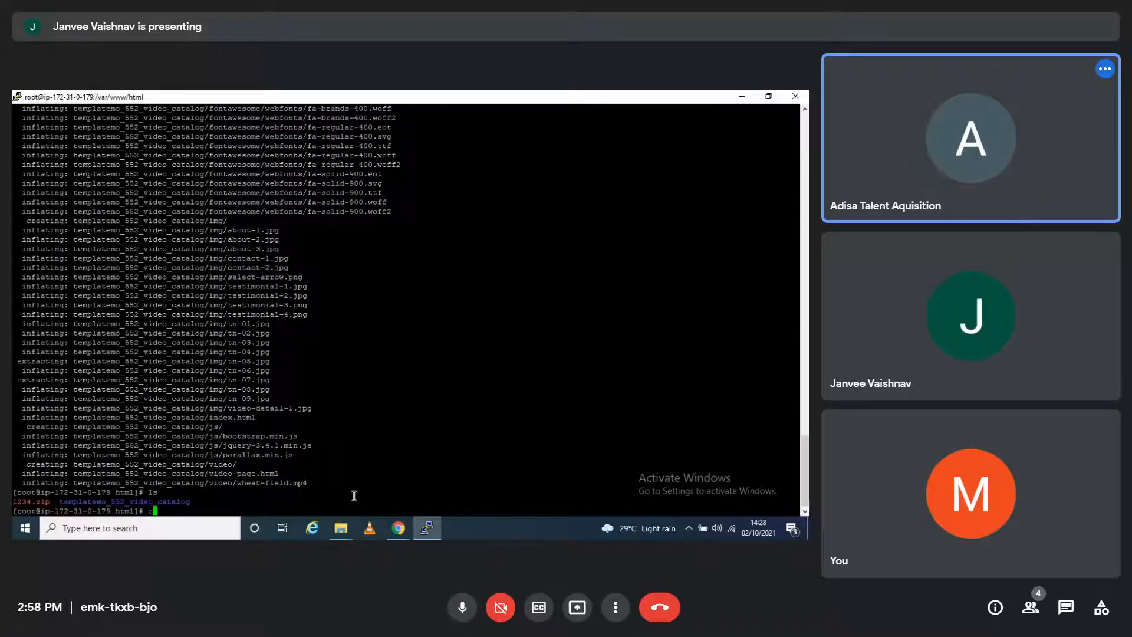
{"action": "type", "text": "mv"}
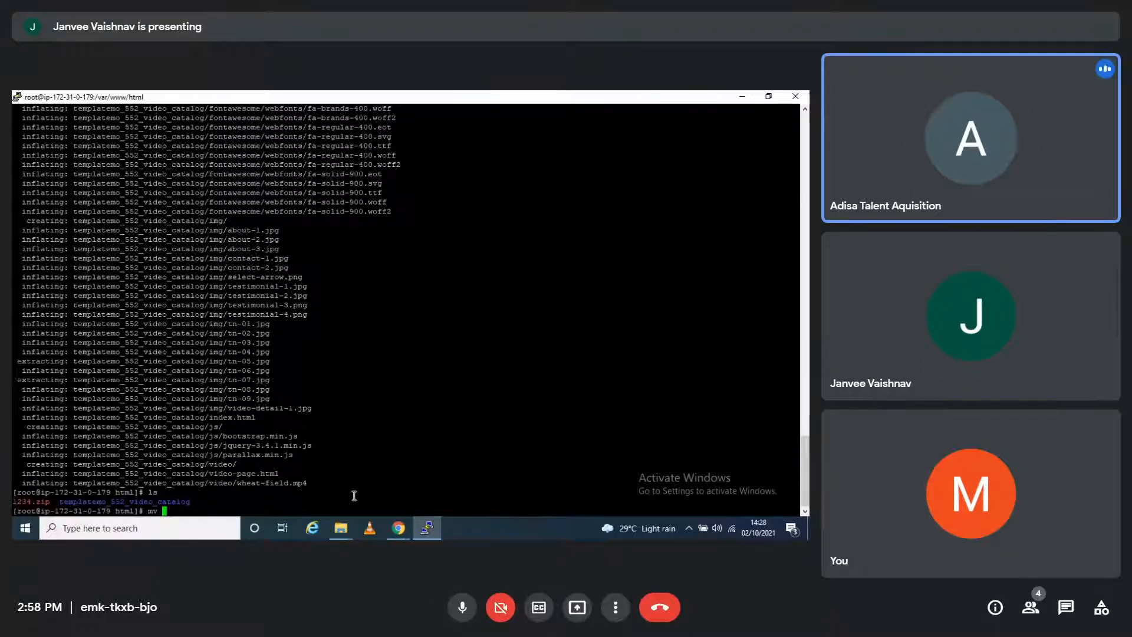
{"action": "type", "text": " t"}
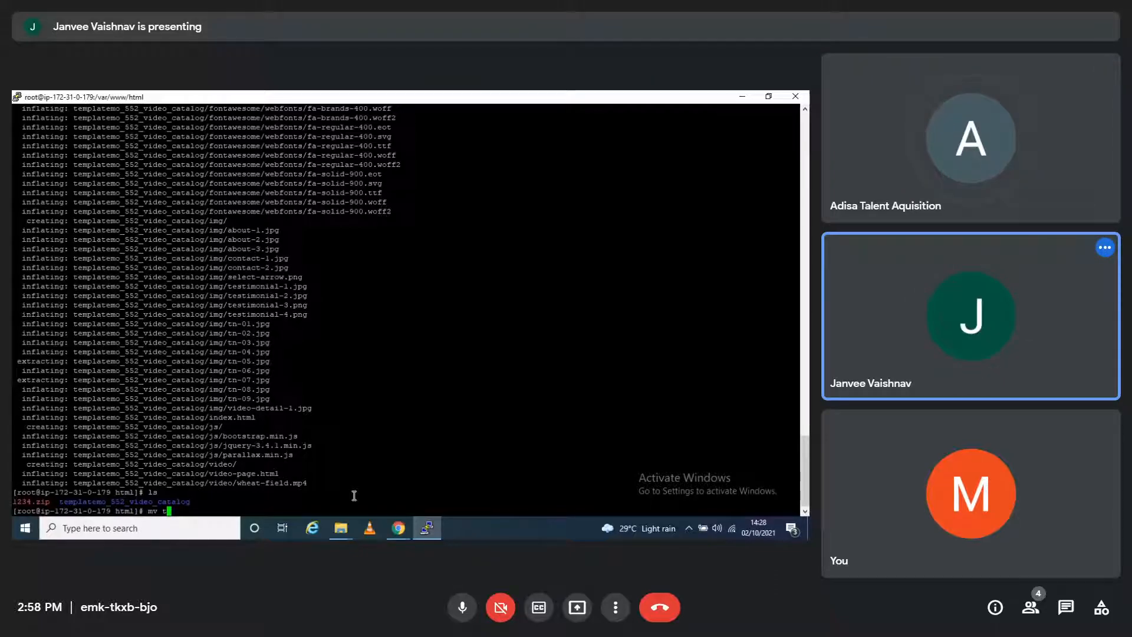
{"action": "key", "text": "Tab"}
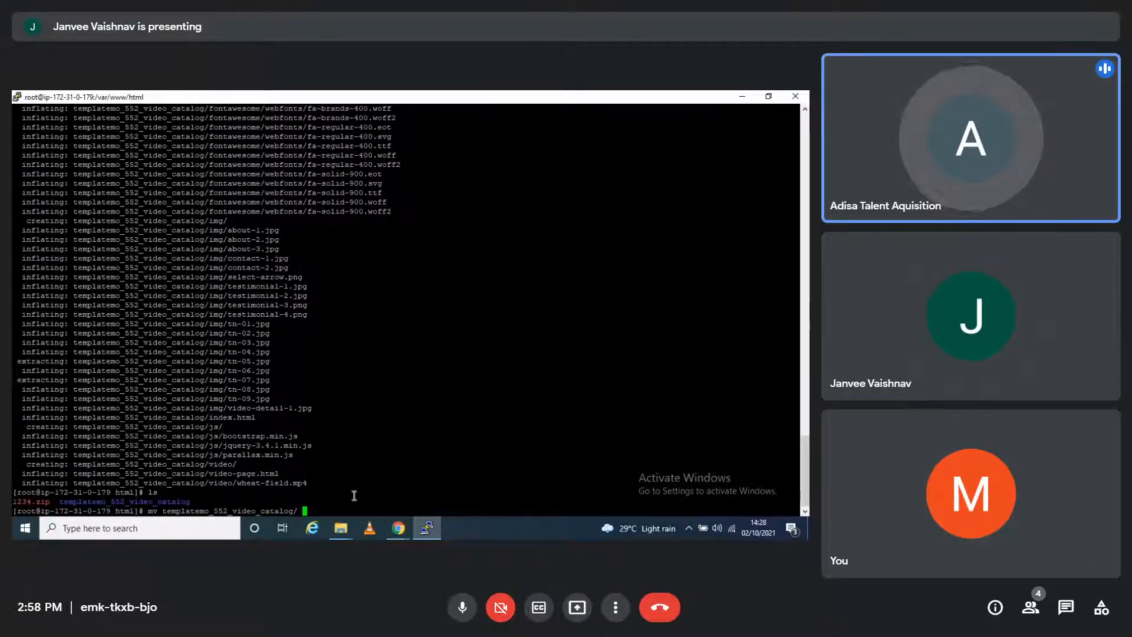
{"action": "key", "text": "BackSpace"}
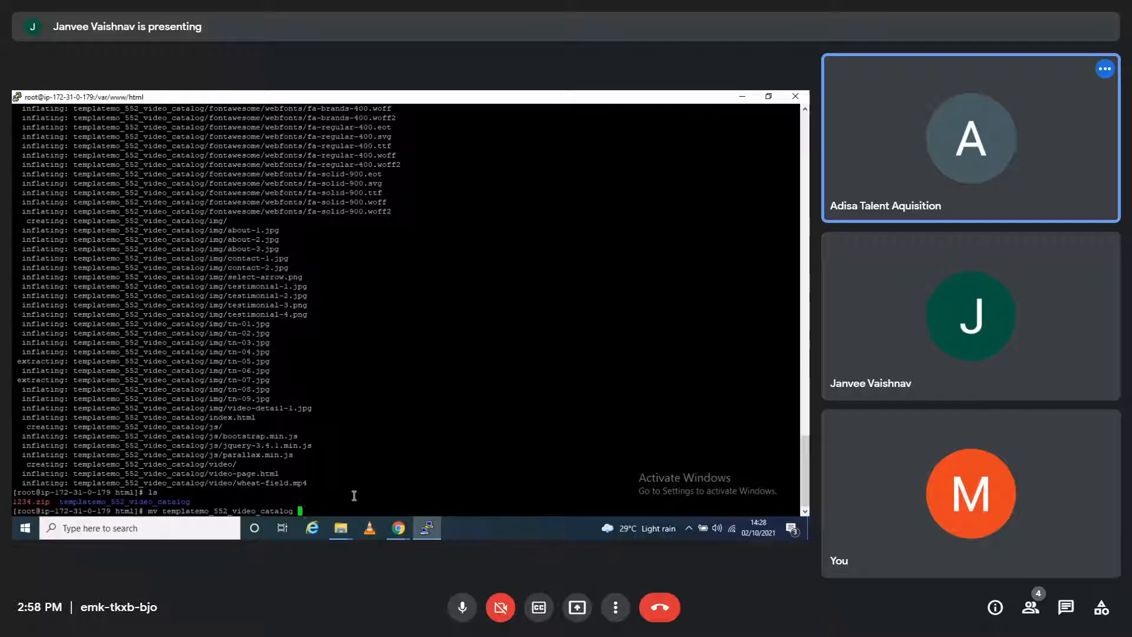
{"action": "key", "text": "BackSpace"}
{"action": "type", "text": "/"}
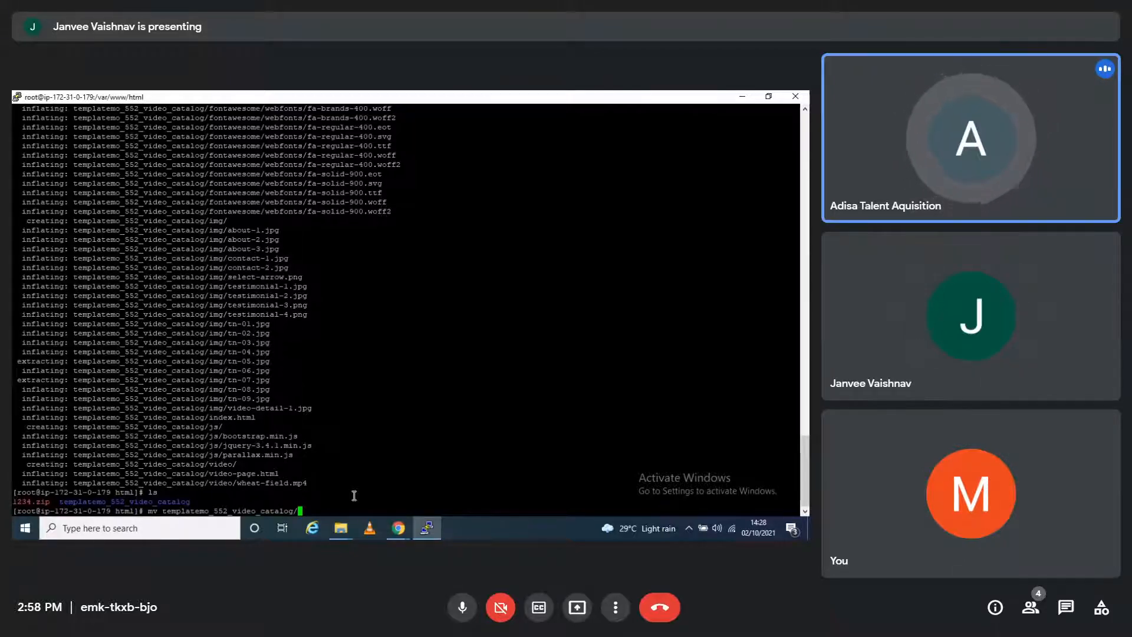
{"action": "type", "text": "*"}
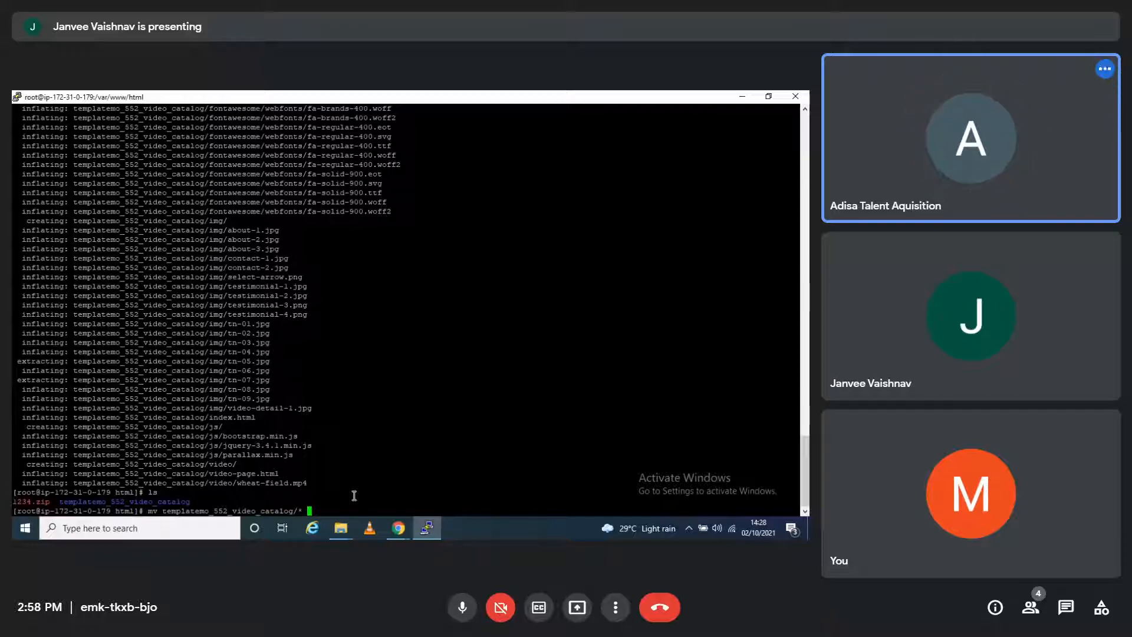
{"action": "type", "text": " ."}
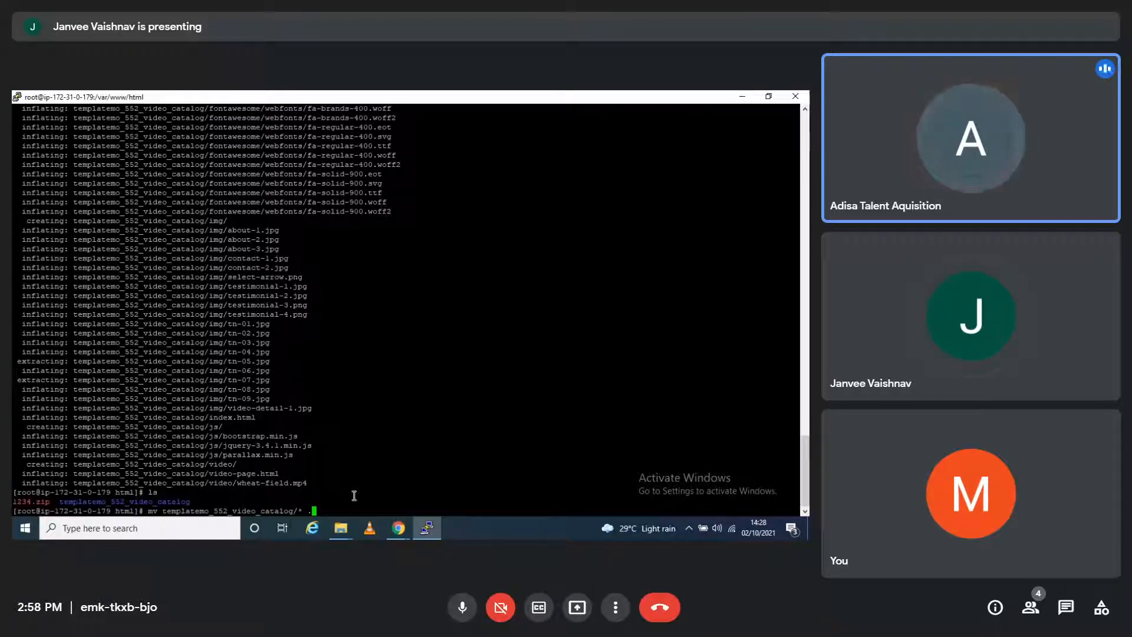
{"action": "key", "text": "Return"}
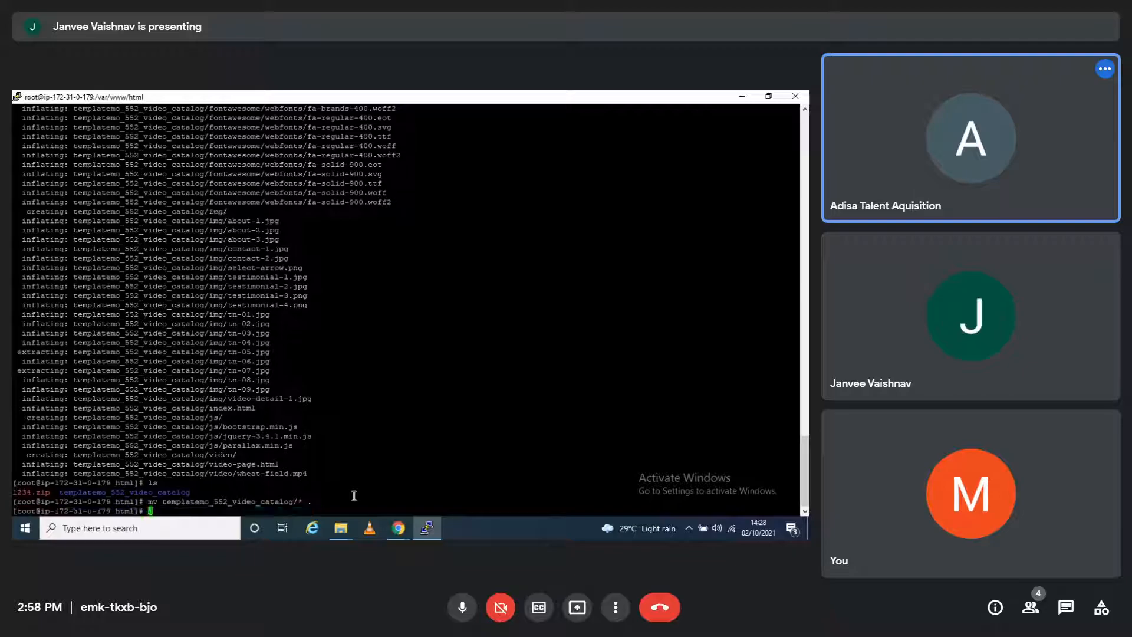
{"action": "type", "text": "ls"}
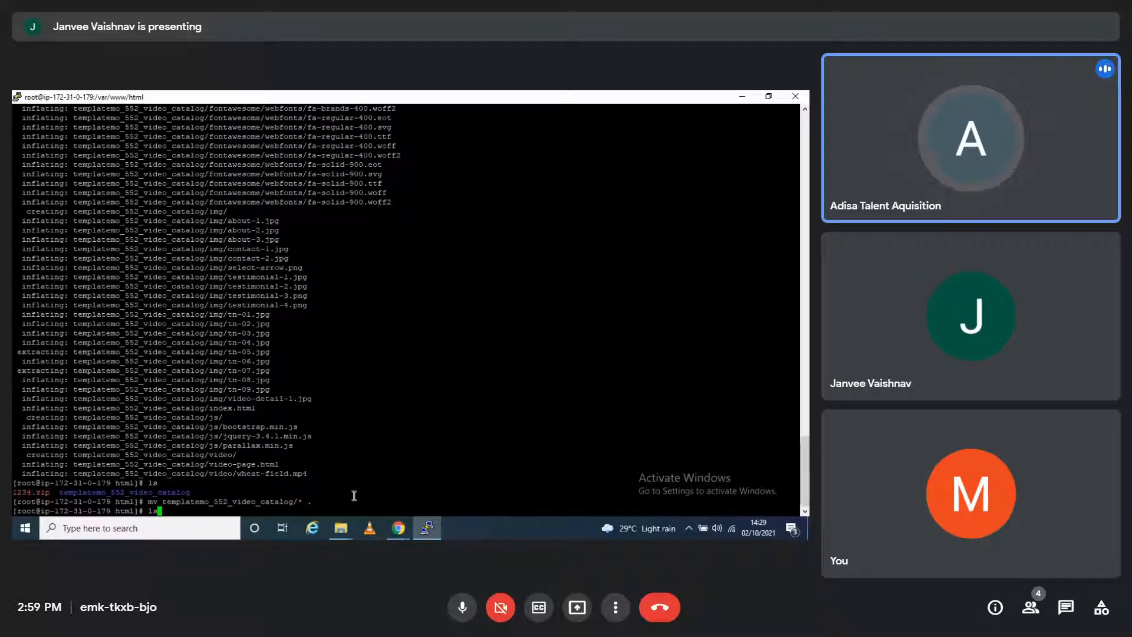
{"action": "key", "text": "Return"}
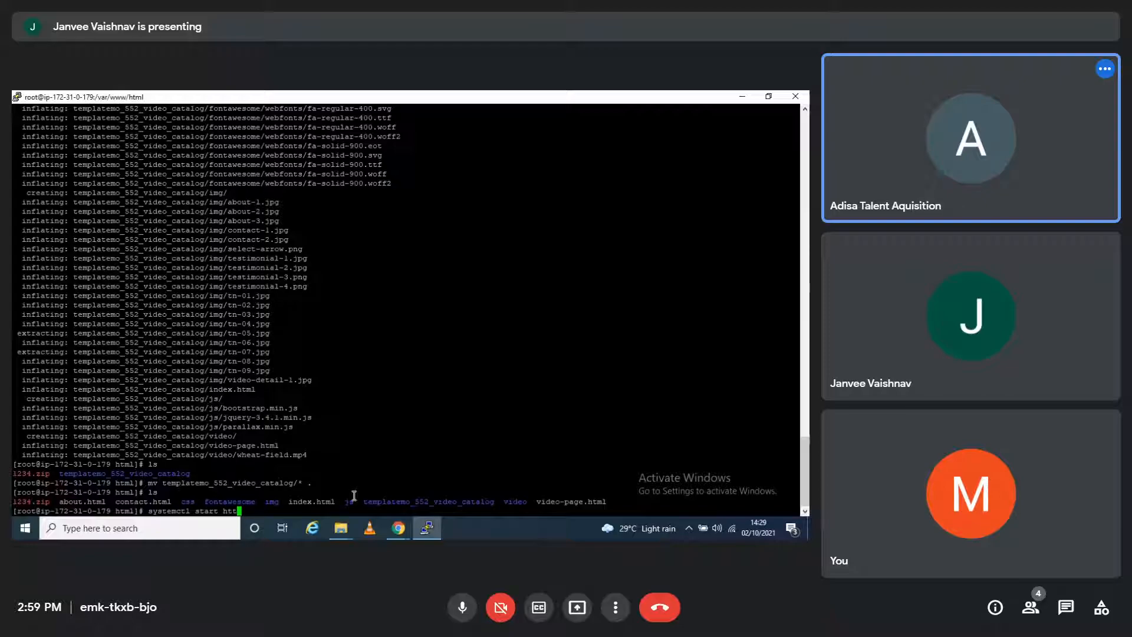
Start the Apache service with "systemctl start httpd" and switch to the browser window showing the EC2 Instances page
{"action": "type", "text": "start httpd"}
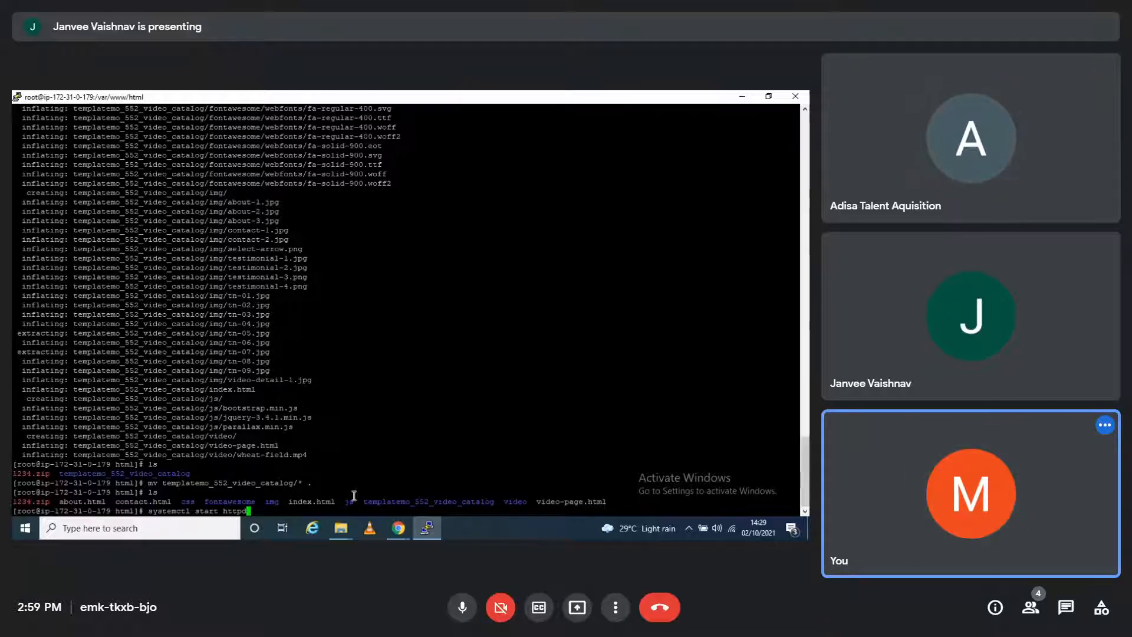
{"action": "key", "text": "Return"}
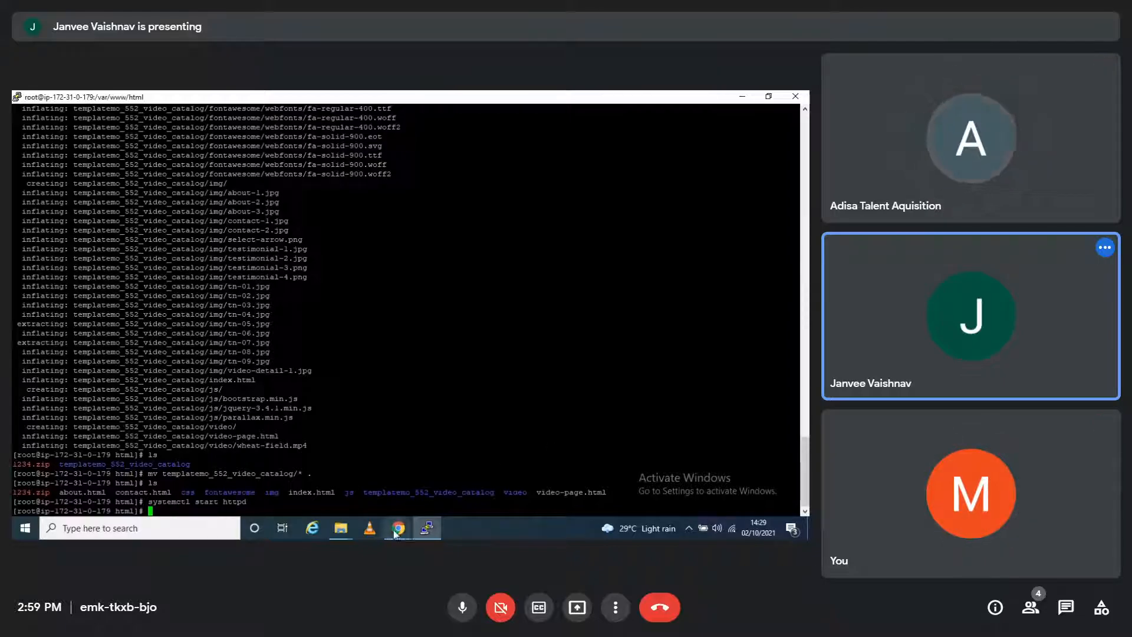
{"action": "mouse_move", "coordinate": [399, 529]}
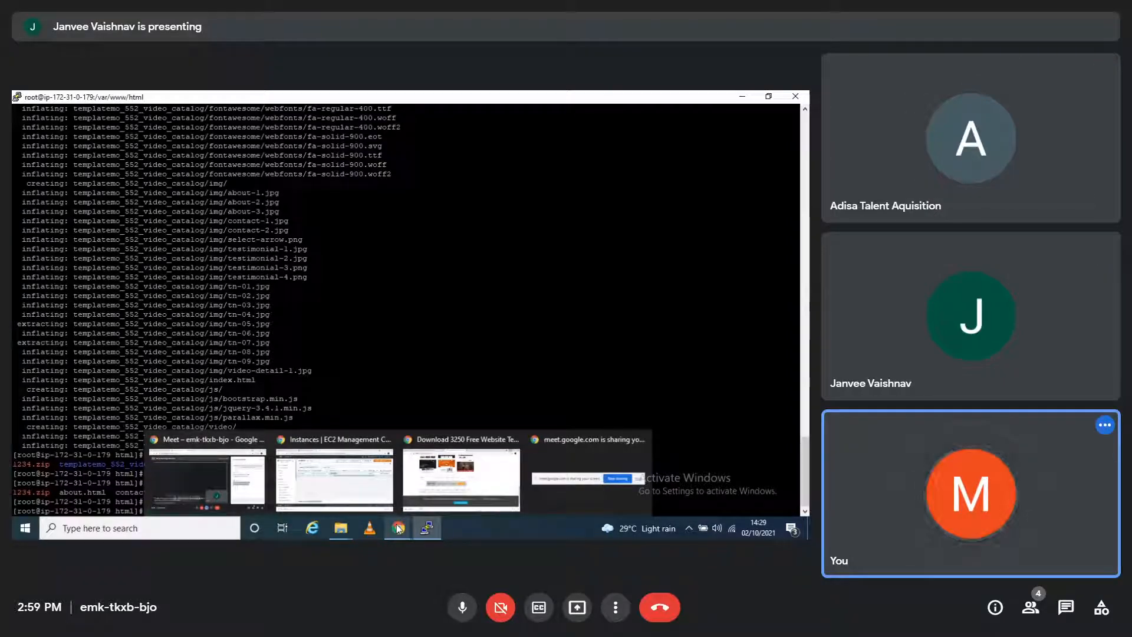
{"action": "mouse_move", "coordinate": [417, 472]}
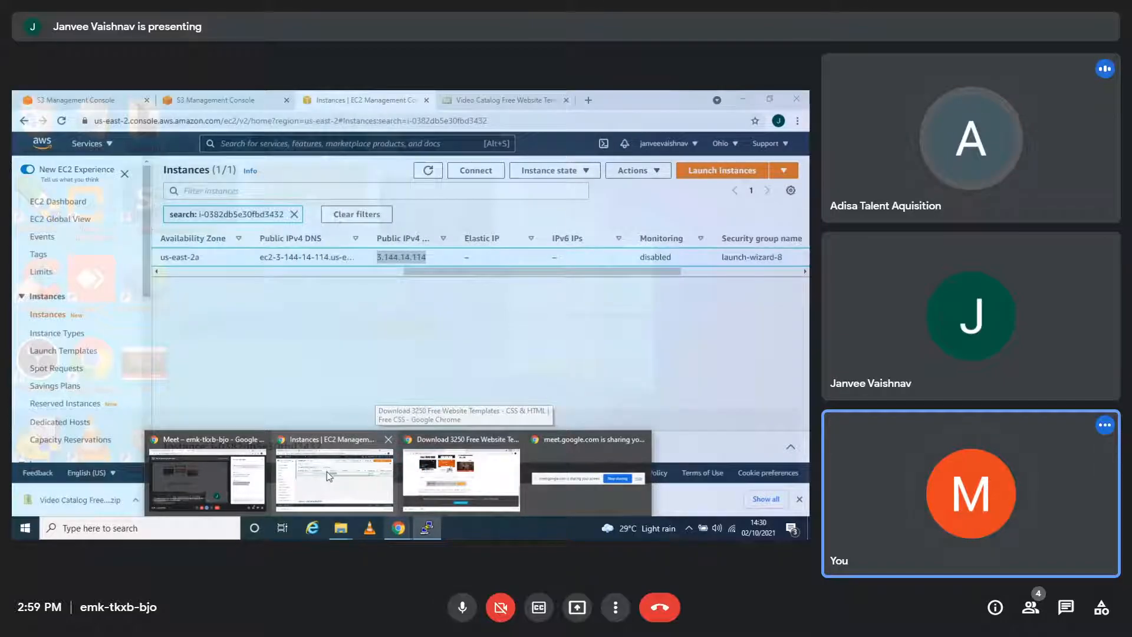
{"action": "left_click", "coordinate": [327, 472]}
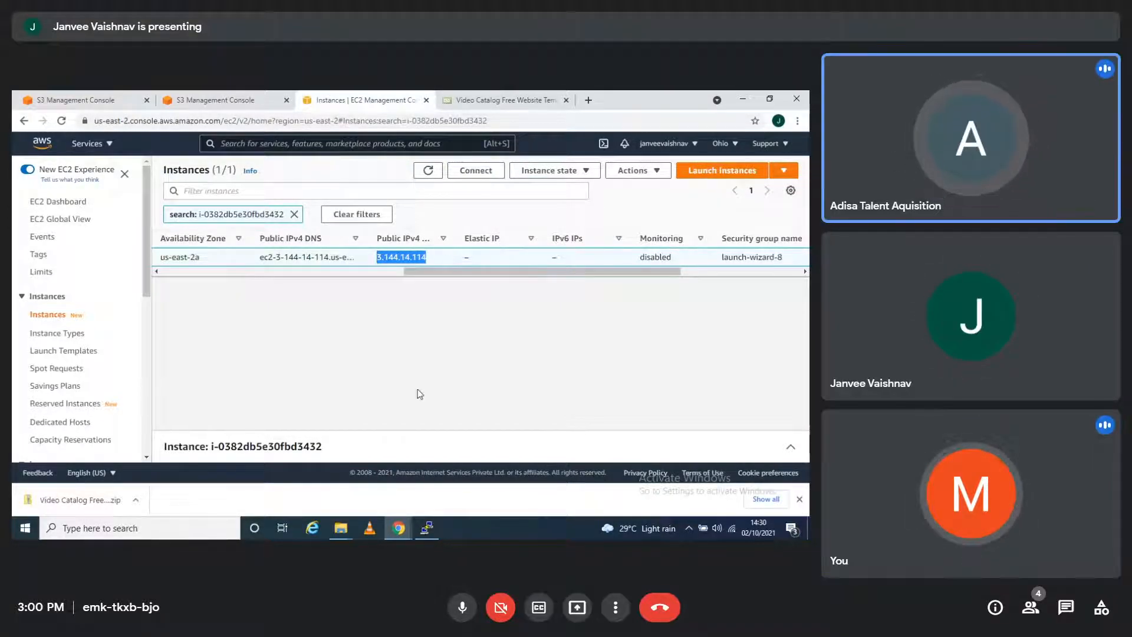
Mute and unmute the meeting microphone while following the presentation
{"action": "key", "text": "ctrl+d"}
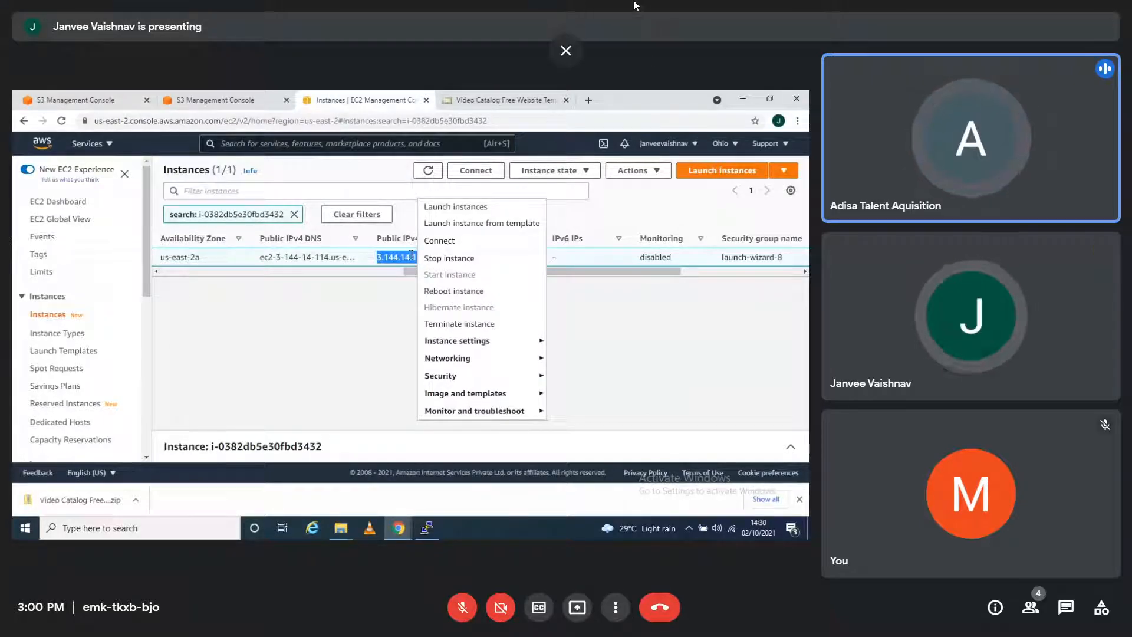
{"action": "left_click", "coordinate": [462, 607]}
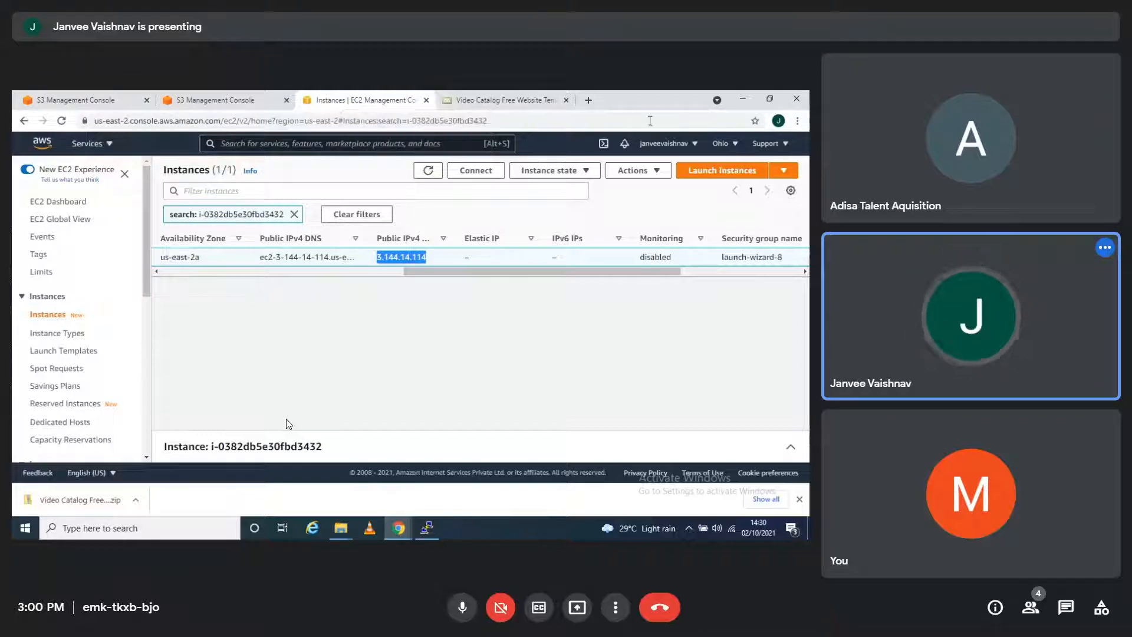
{"action": "left_click", "coordinate": [522, 101]}
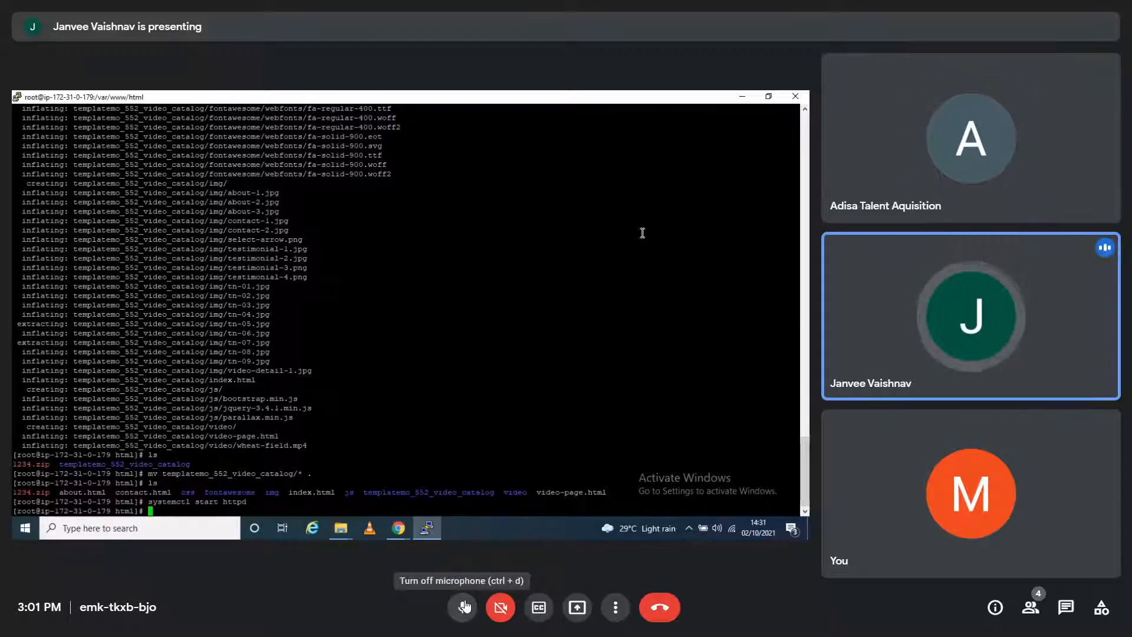
{"action": "left_click", "coordinate": [463, 606]}
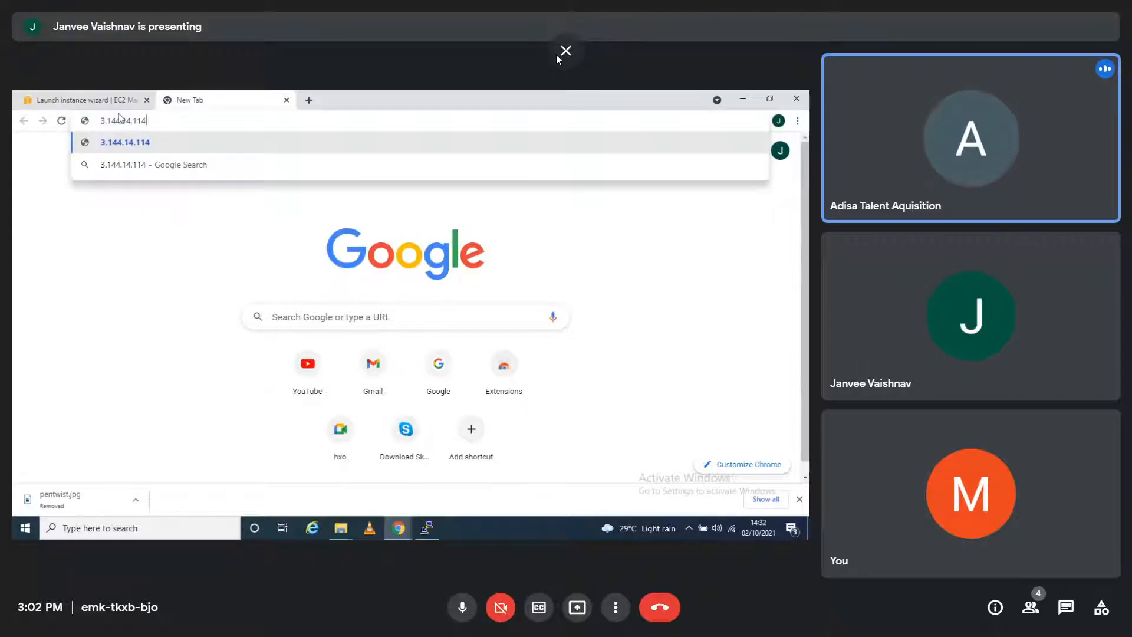
Copy the S3 link to 1234.zip from the meeting's in-call messages and open it in a new browser tab
{"action": "left_click", "coordinate": [560, 53]}
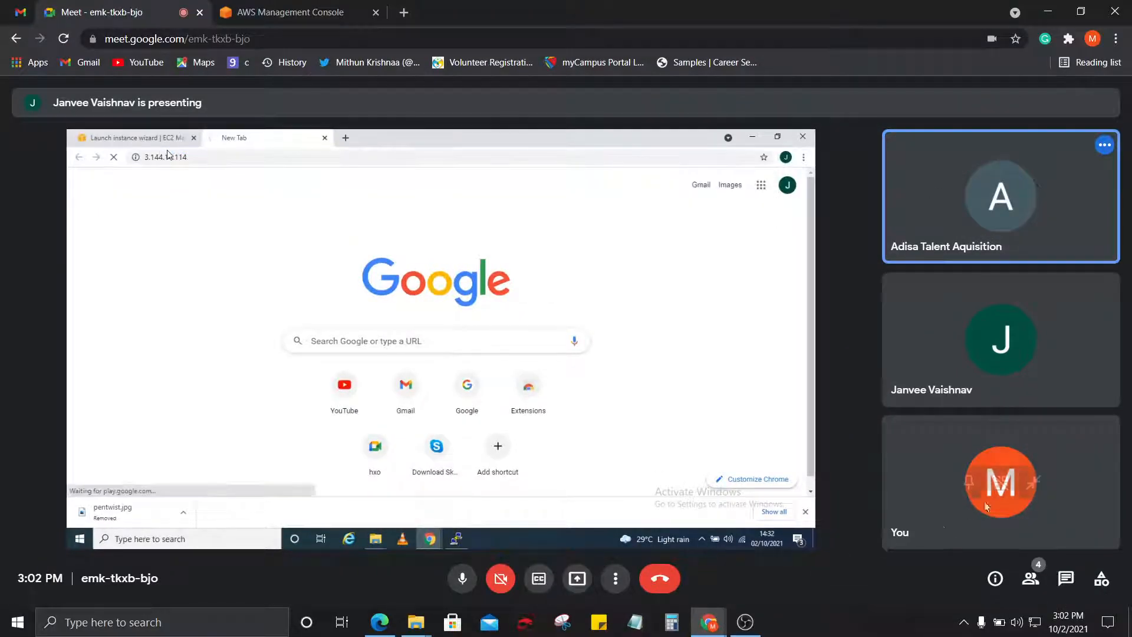
{"action": "left_click", "coordinate": [1066, 578]}
{"action": "left_click_drag", "start_coordinate": [1002, 305], "coordinate": [887, 306]}
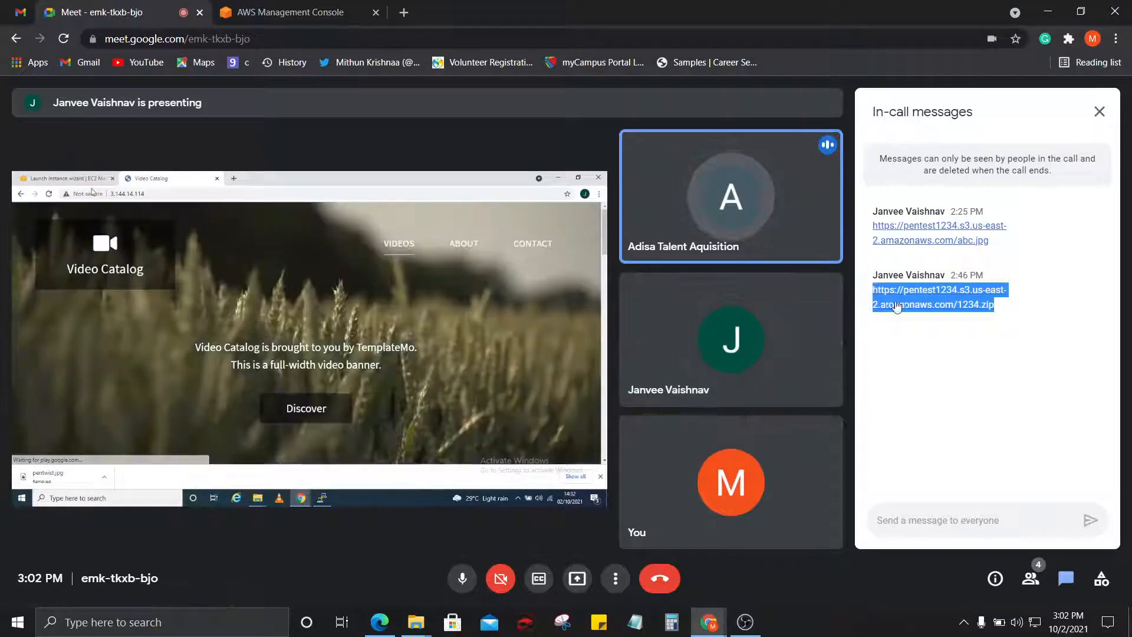
{"action": "right_click", "coordinate": [916, 302]}
{"action": "left_click", "coordinate": [929, 422]}
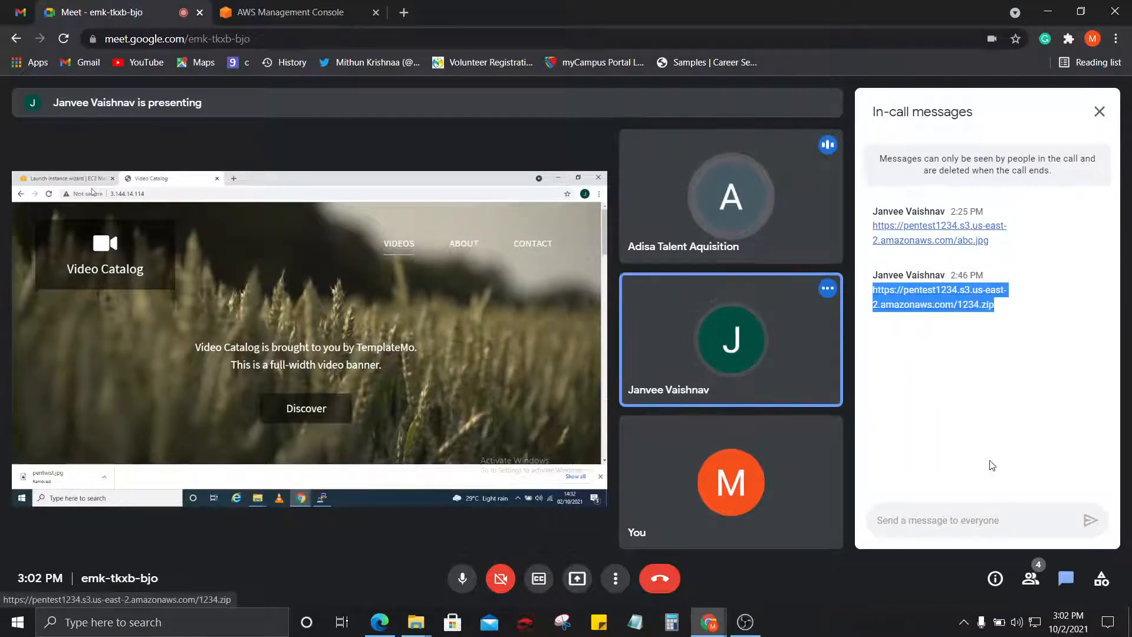
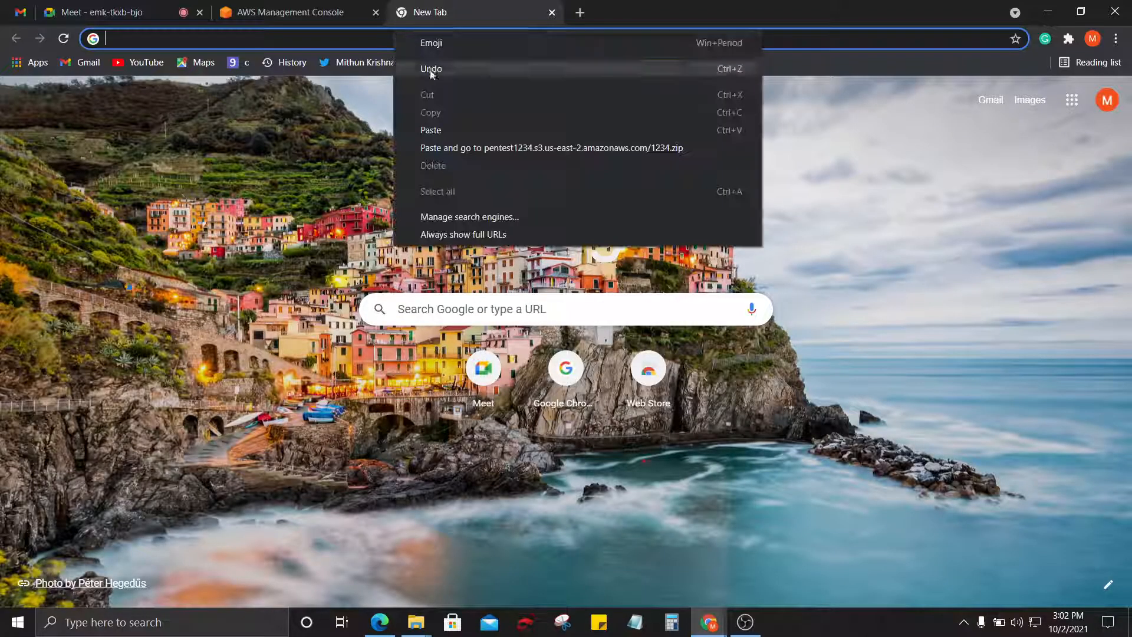
{"action": "left_click", "coordinate": [430, 127]}
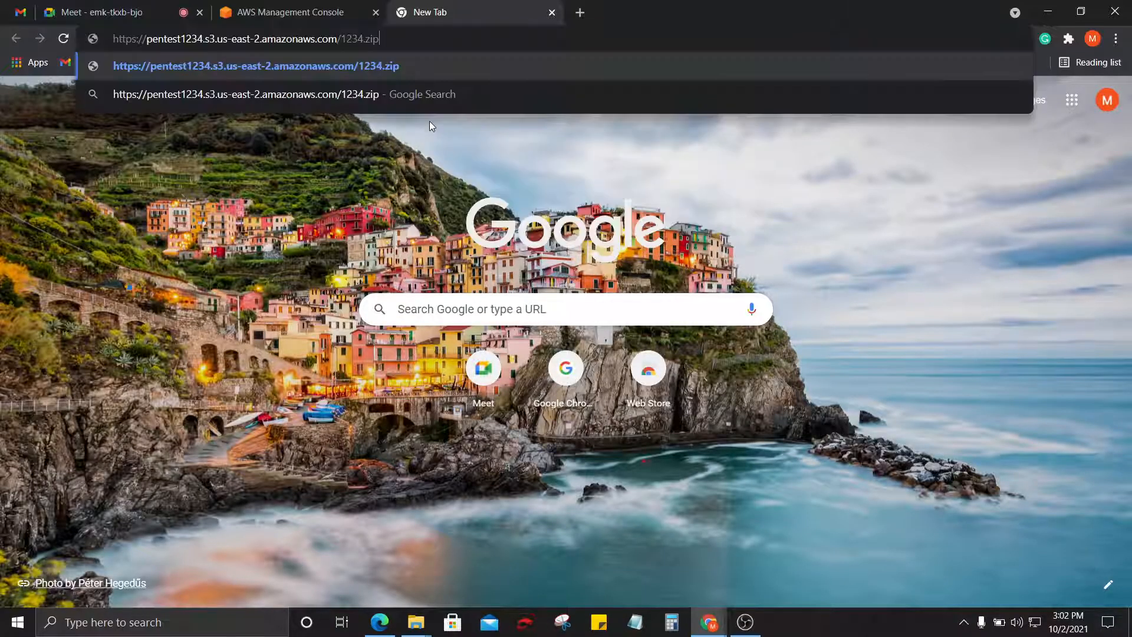
{"action": "left_click", "coordinate": [432, 66]}
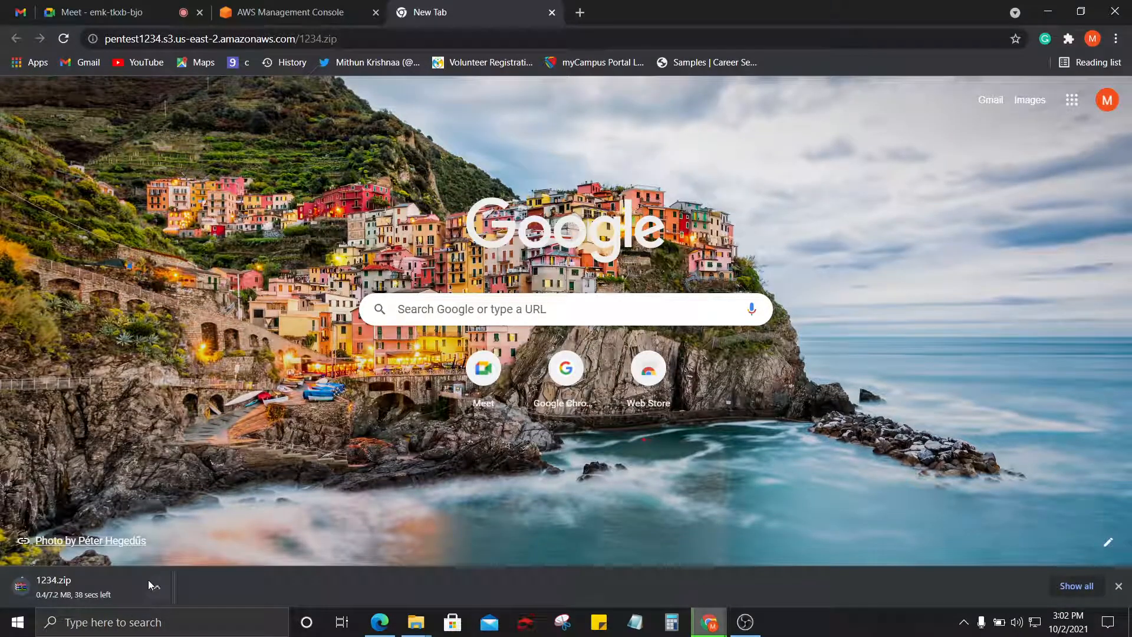
Cancel the 1234.zip download and close its browser tab to return to the meeting
{"action": "left_click", "coordinate": [152, 584]}
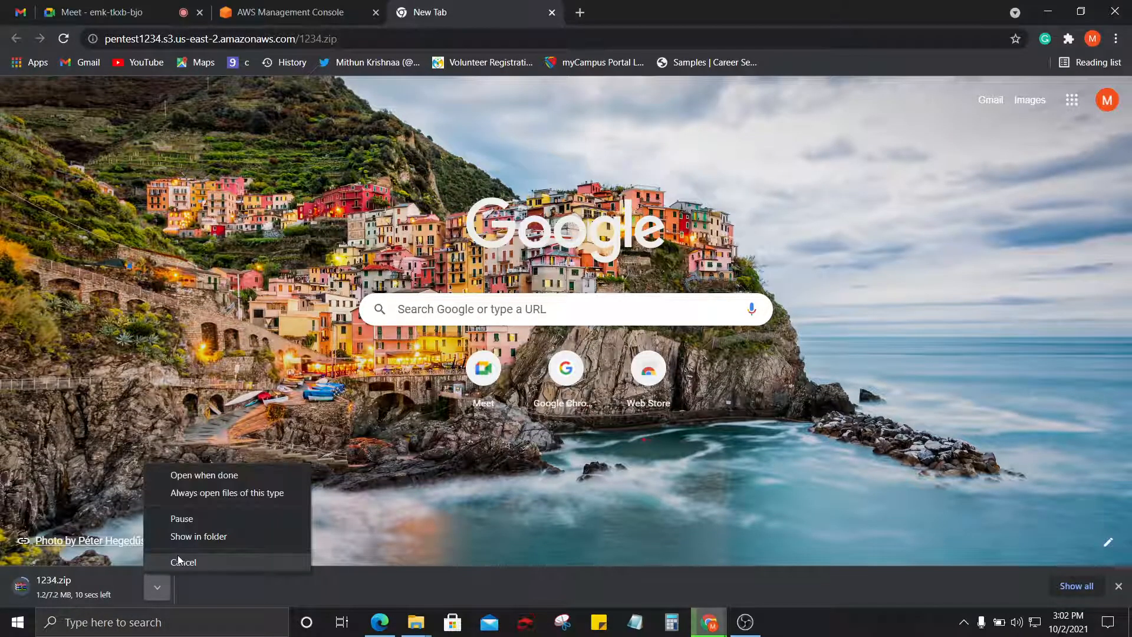
{"action": "left_click", "coordinate": [187, 561]}
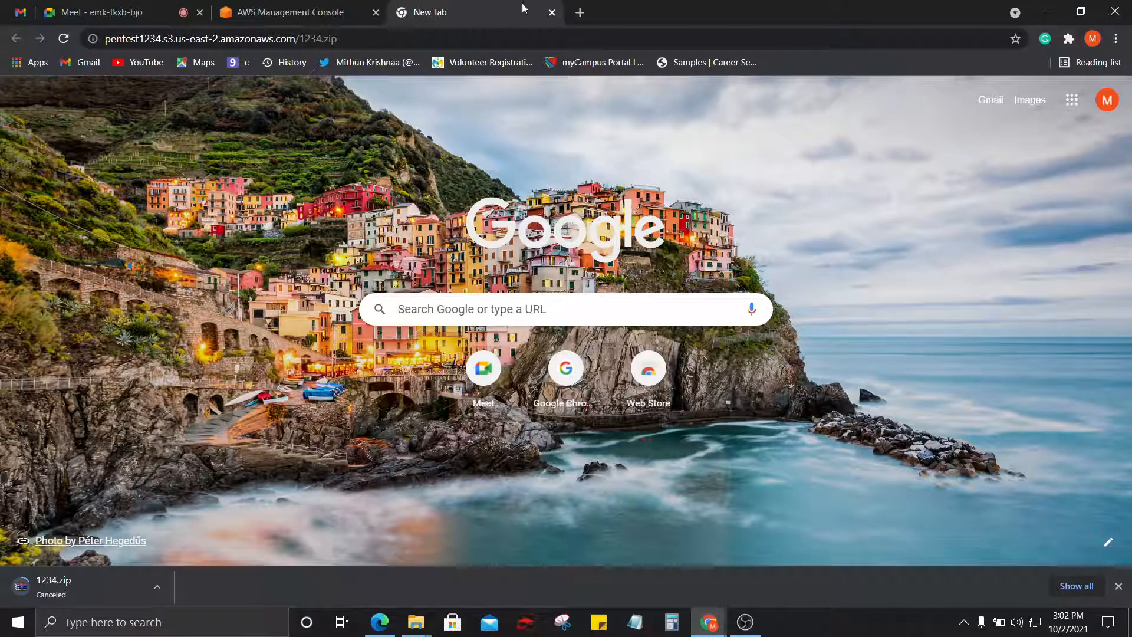
{"action": "left_click", "coordinate": [552, 11]}
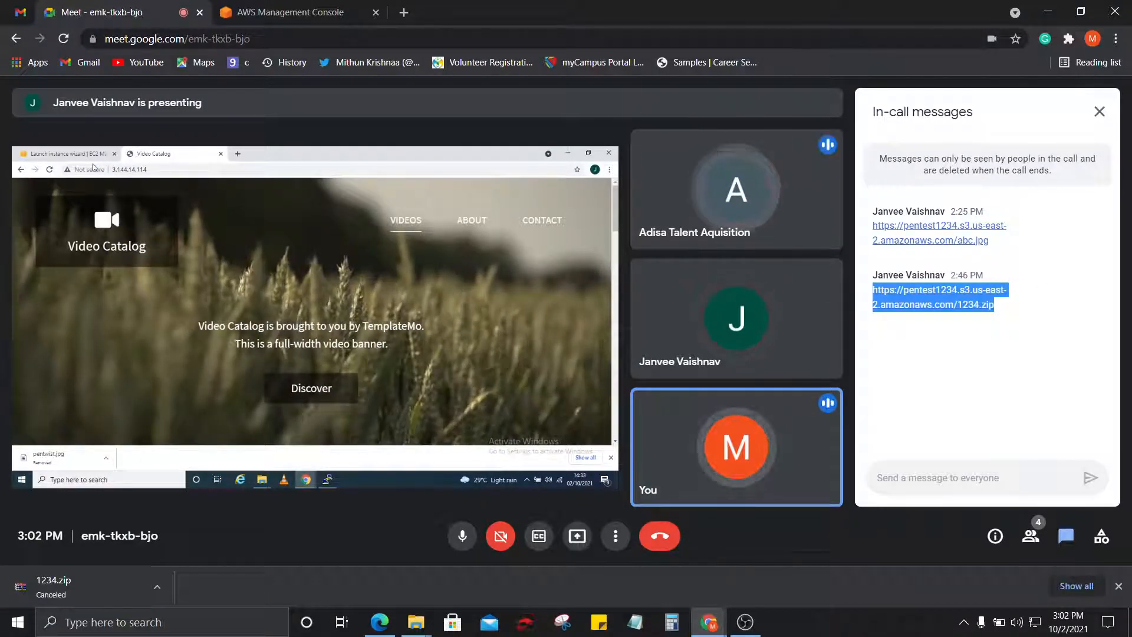
{"action": "key", "text": "alt+Tab"}
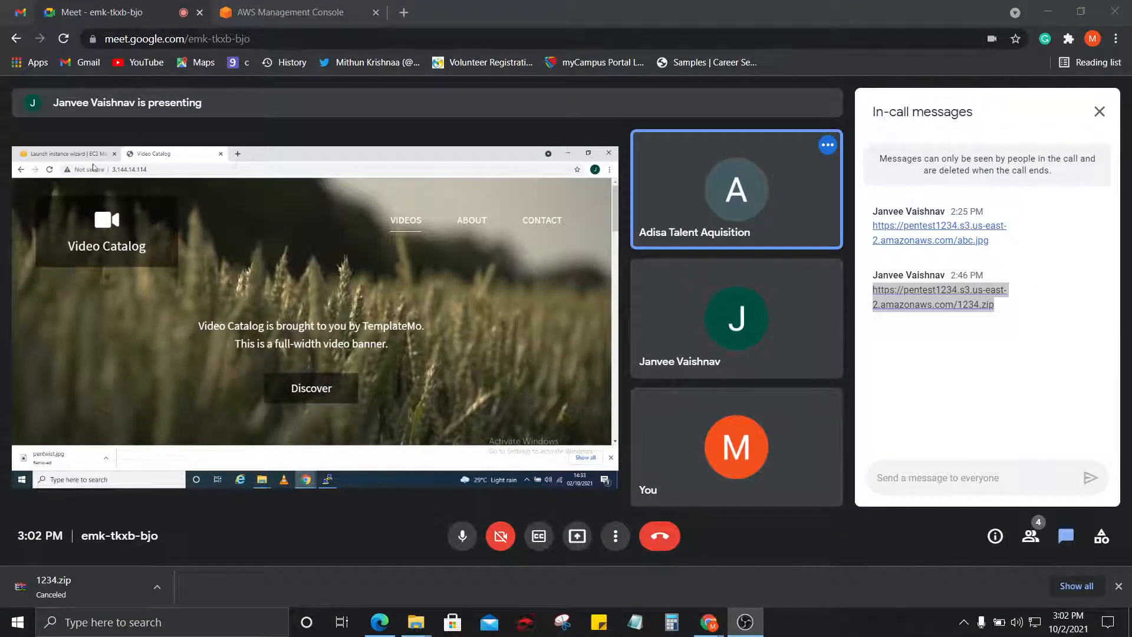